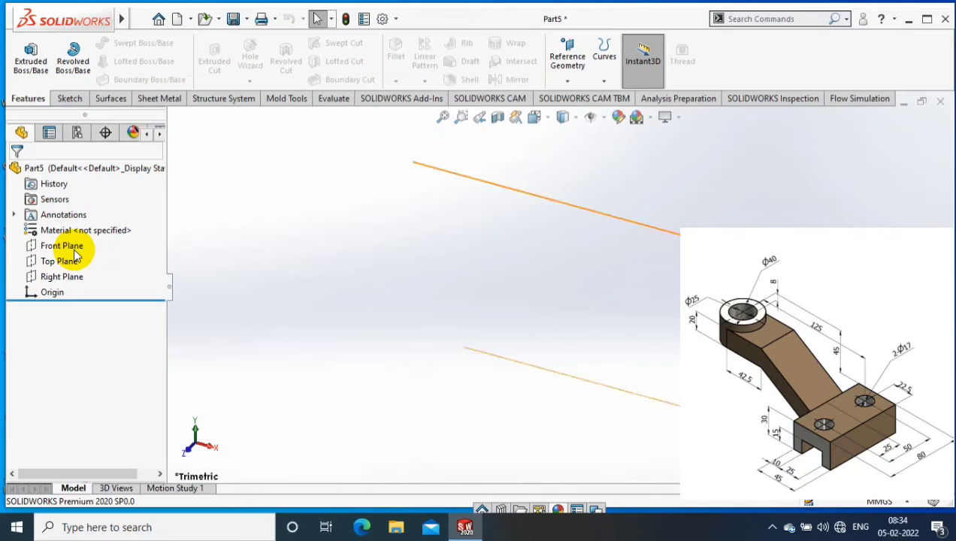
- Start a Front Plane sketch and draw a centre rectangle on the origin
right_click(75, 252)
click(134, 225)
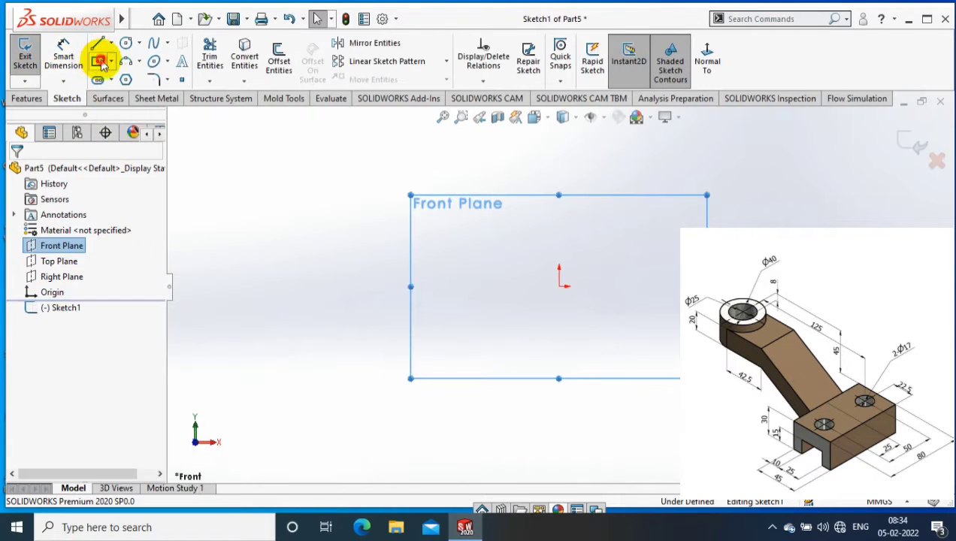
click(102, 62)
click(558, 285)
click(671, 388)
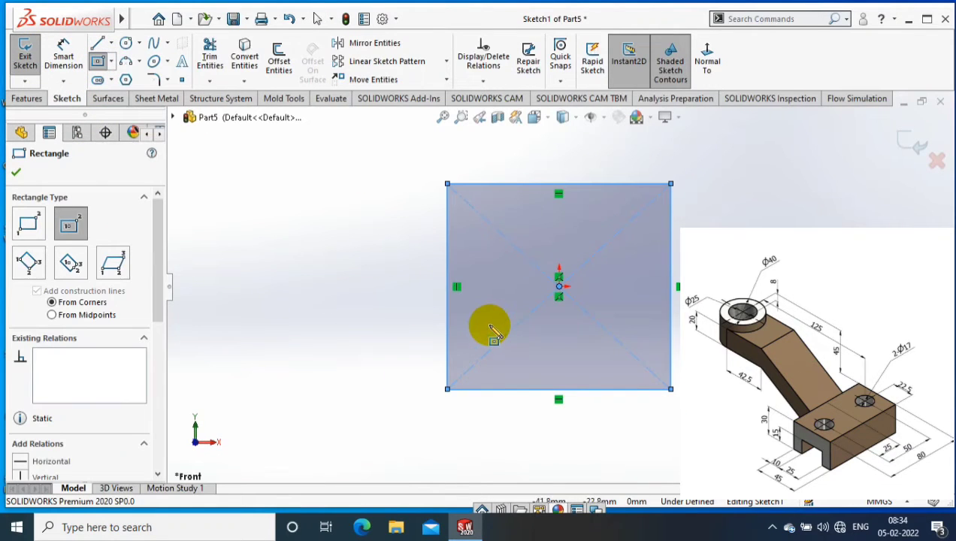
- Dimension the rectangle to 45 mm wide and 30 mm tall
click(63, 57)
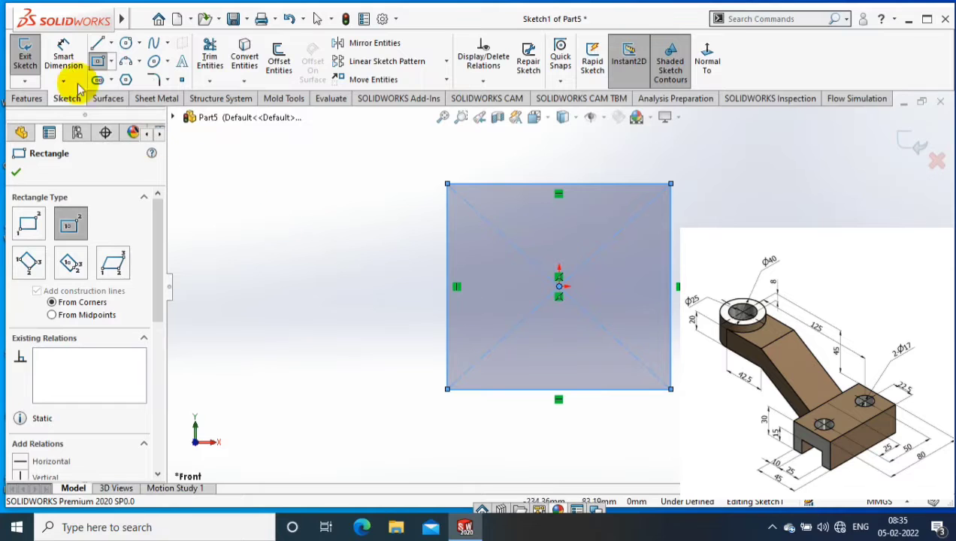
click(510, 158)
text(45)
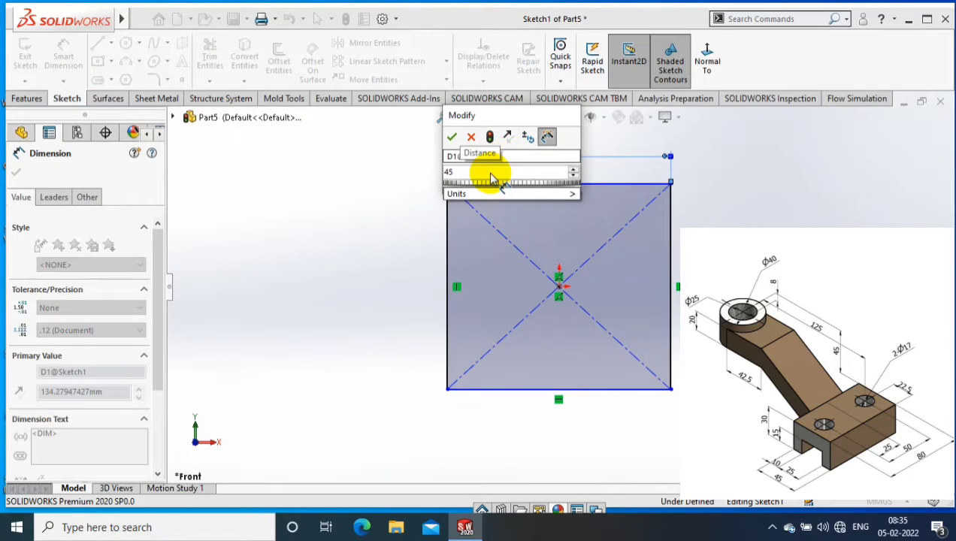
key(Return)
click(366, 260)
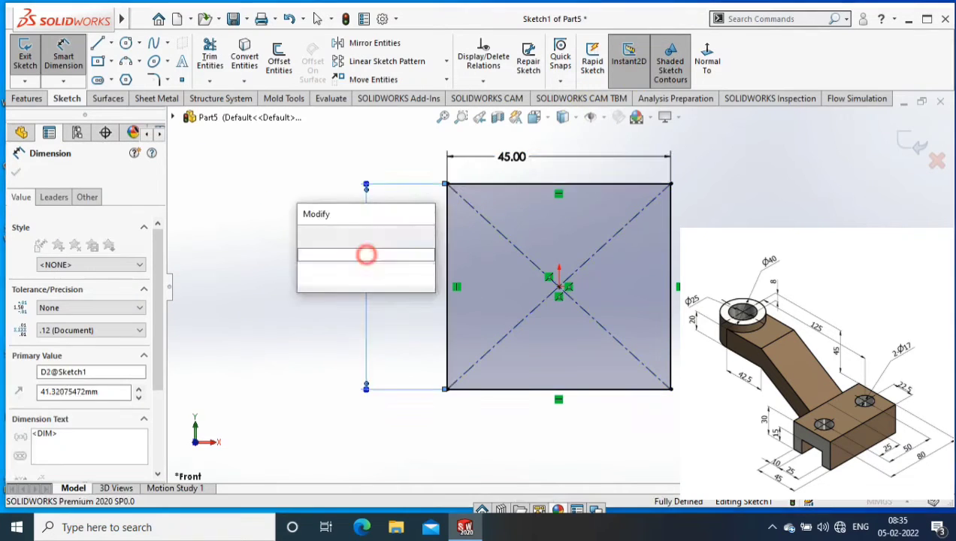
text(30)
key(Return)
- Draw a second centre rectangle centred on the big rectangle's bottom edge midpoint
click(111, 64)
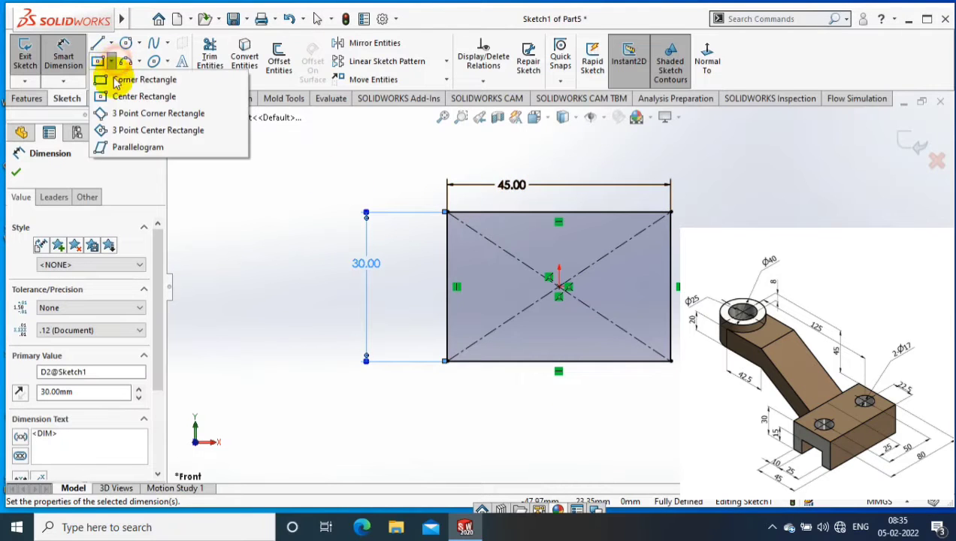
click(139, 96)
click(559, 361)
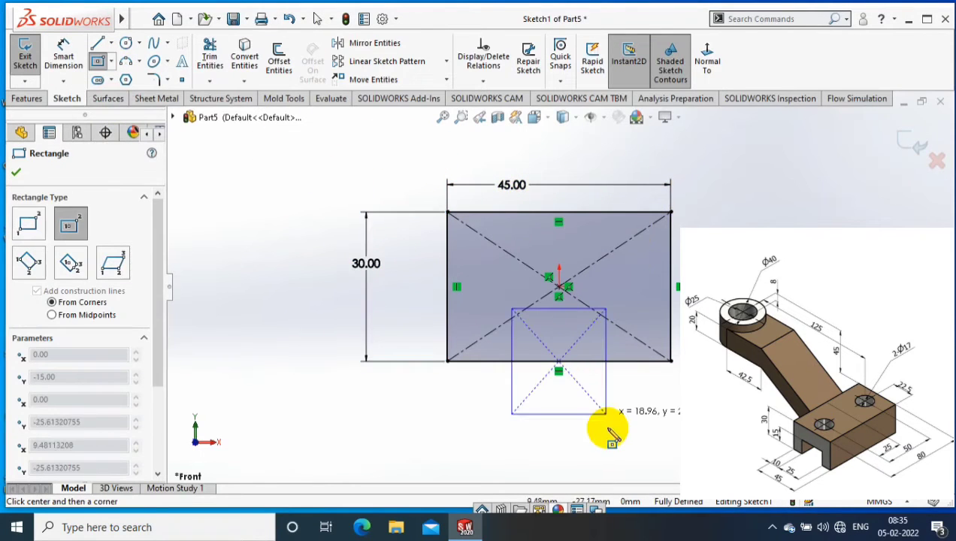
click(610, 428)
- Dimension the small rectangle 25 mm wide with a 15 mm offset between rectangles
click(63, 56)
click(575, 429)
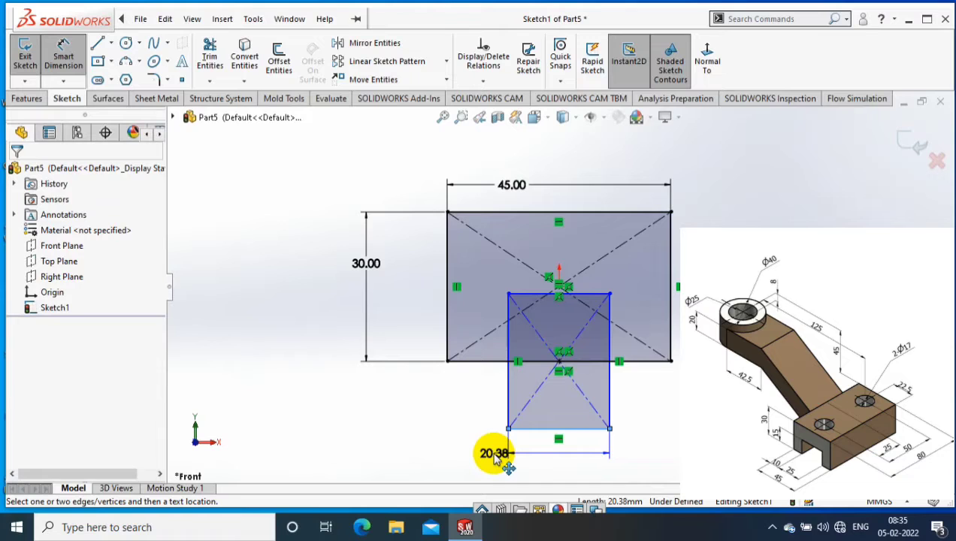
click(494, 458)
text(25)
key(Return)
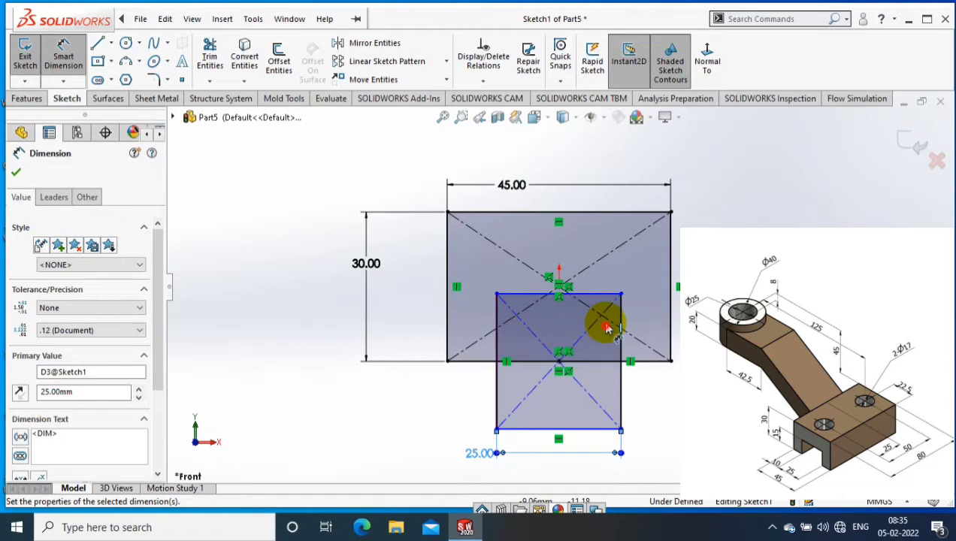
click(601, 294)
click(653, 361)
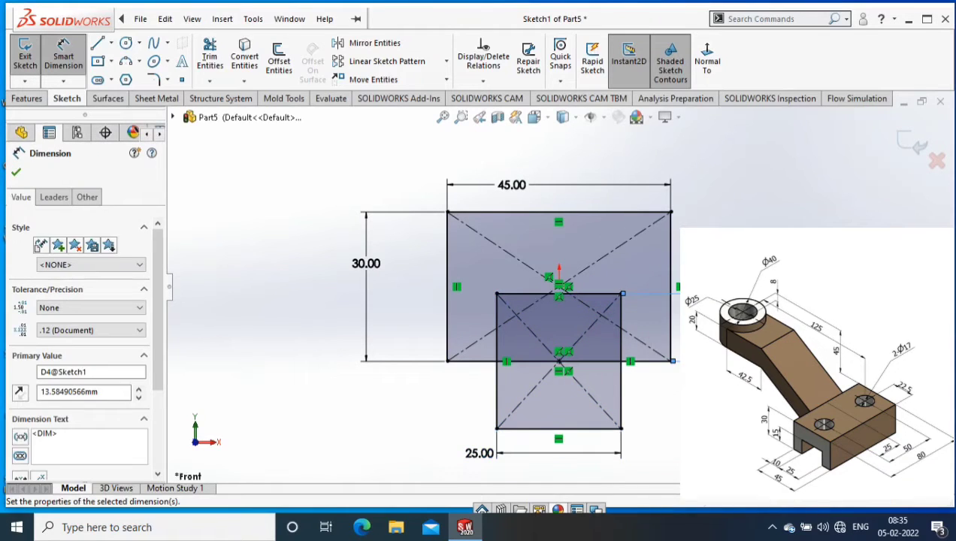
text(15)
key(Return)
key(Escape)
click(209, 81)
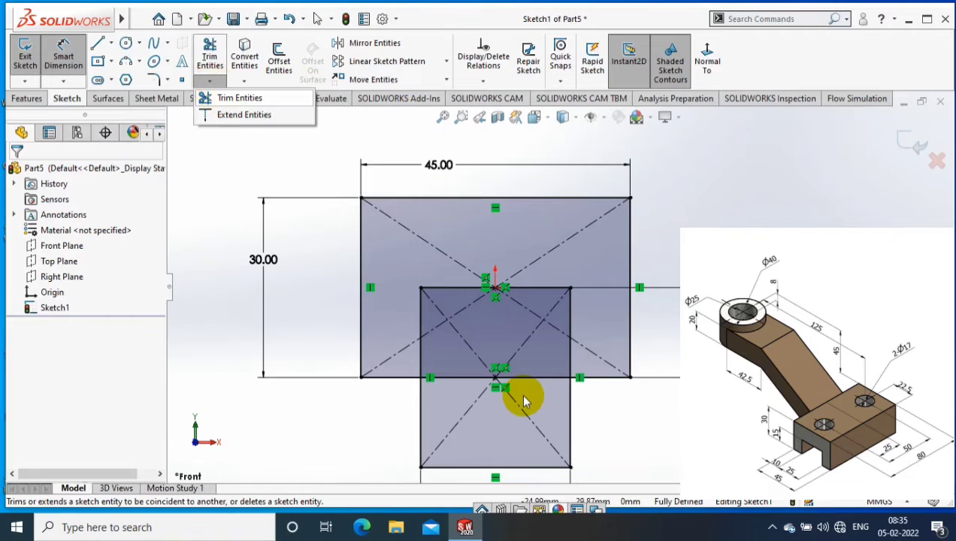
- Trim the overlapping edges into a slot and dimension its right side 12.50 mm from centre
mouse_move(605, 451)
mouse_down()
mouse_move(544, 322)
mouse_move(541, 391)
mouse_up()
click(63, 47)
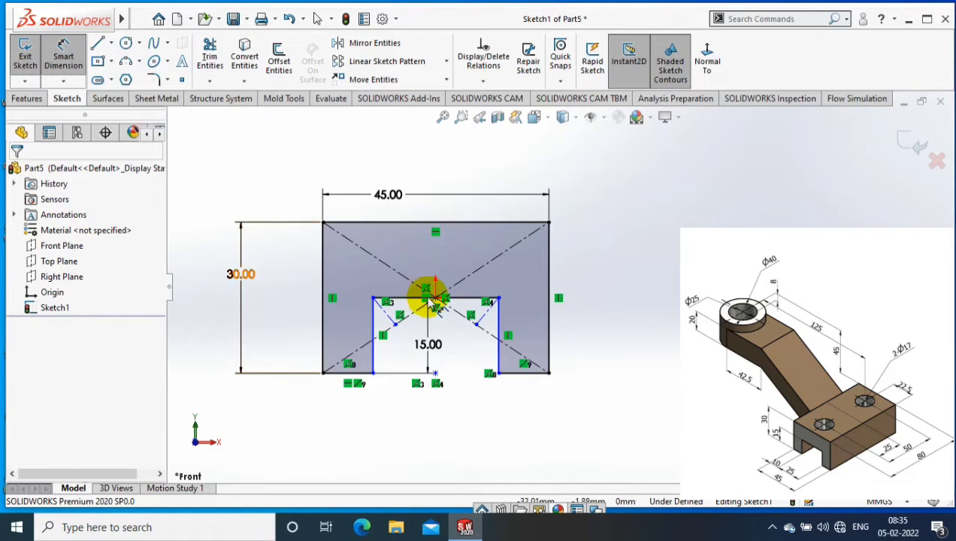
click(436, 299)
click(498, 373)
click(484, 437)
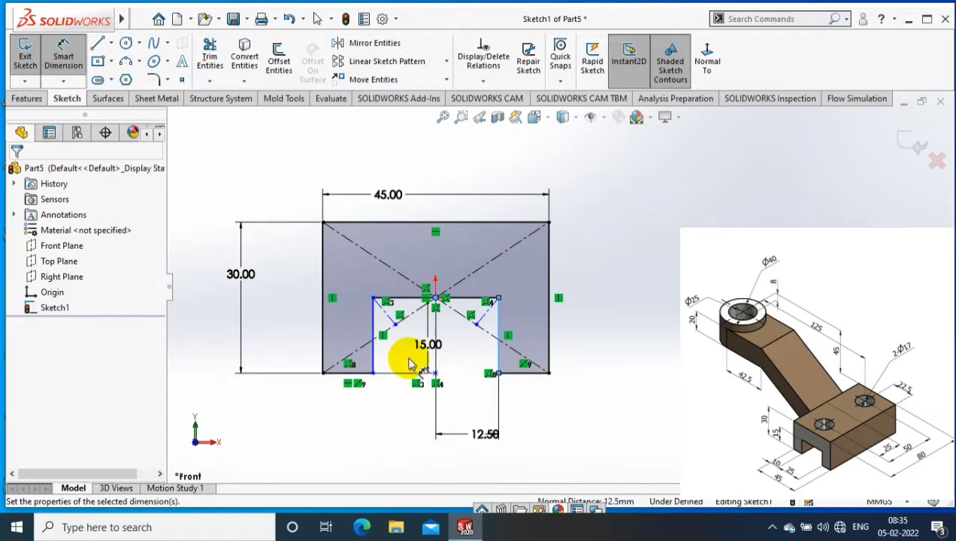
double_click(485, 433)
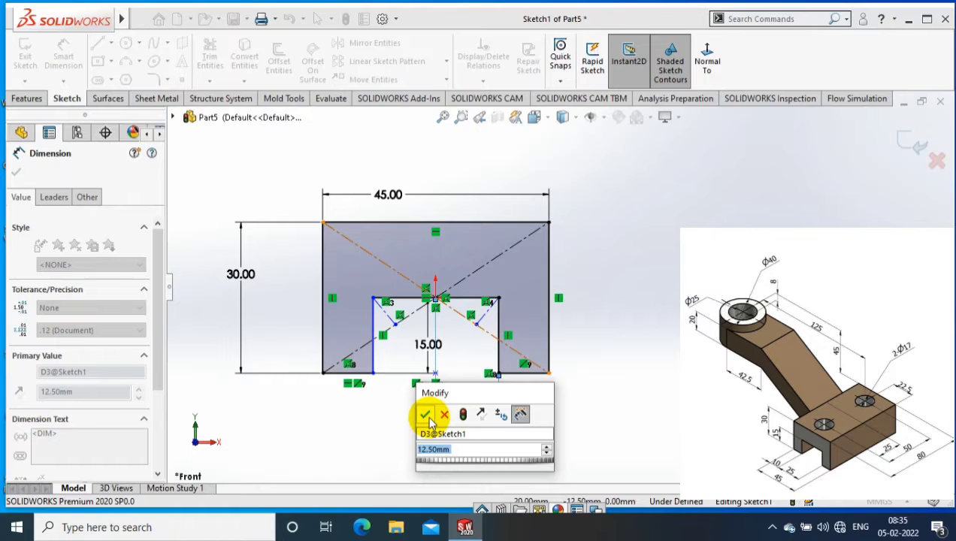
click(426, 416)
- Dimension the slot's left side 12.50 mm from centre and start Extruded Boss/Base
click(436, 298)
click(373, 325)
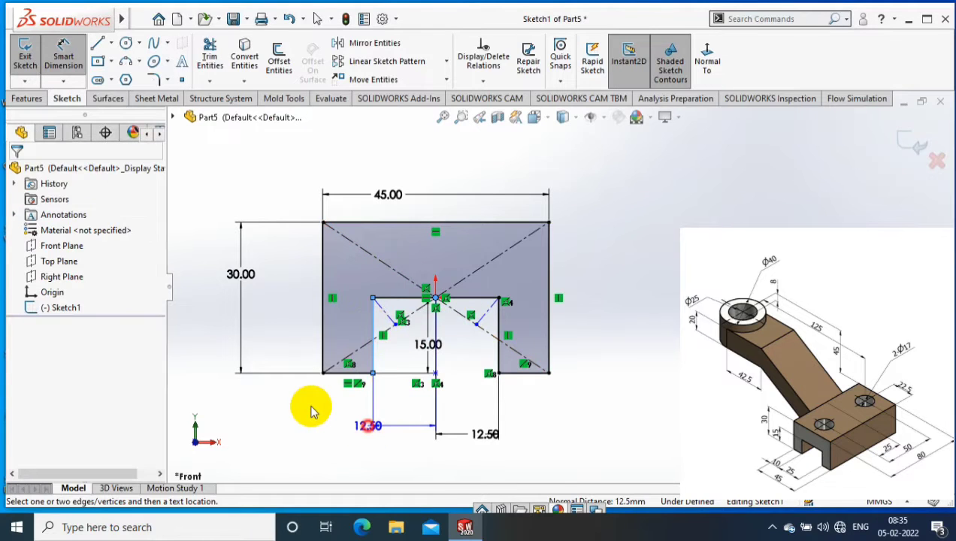
click(314, 411)
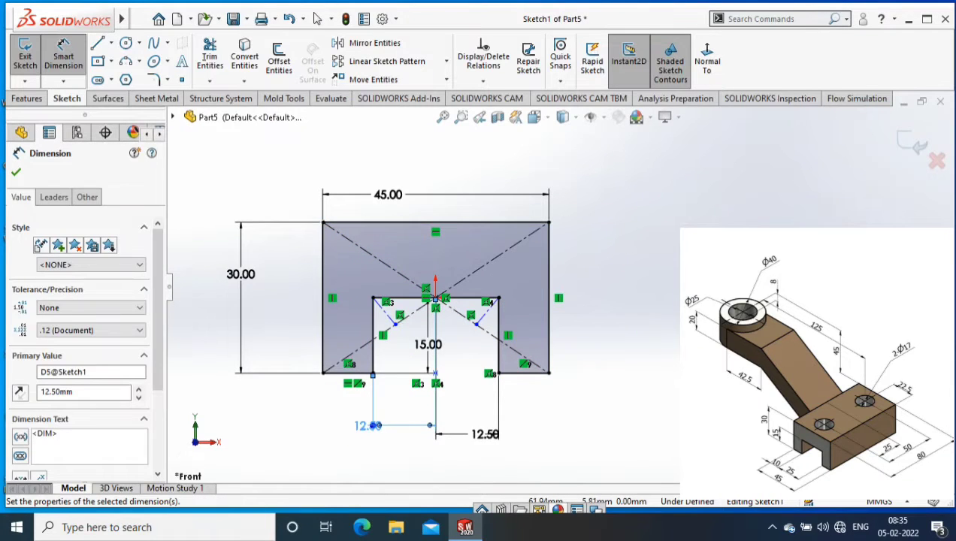
click(373, 426)
click(28, 98)
click(30, 57)
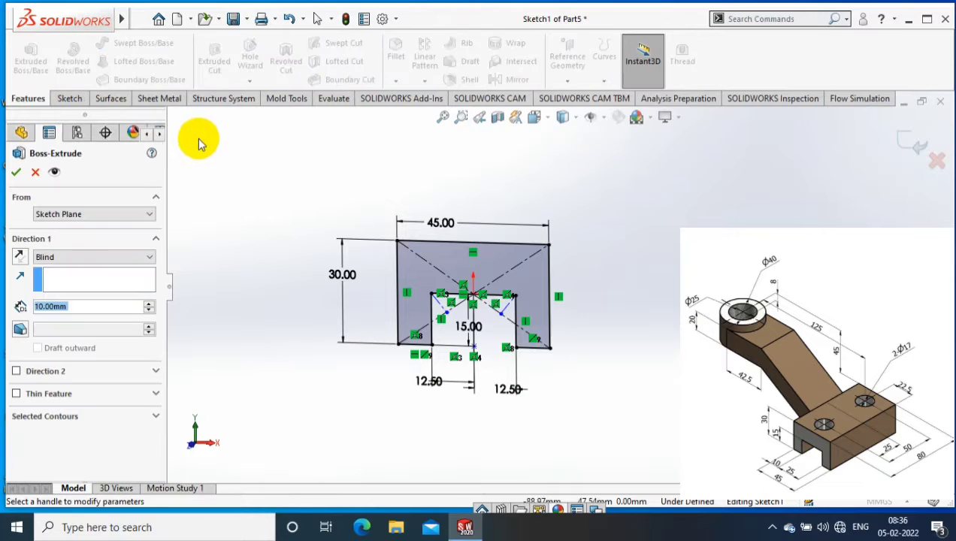
- Extrude the slotted profile Mid Plane with an 80 mm depth
click(90, 256)
click(64, 308)
text(80)
key(Return)
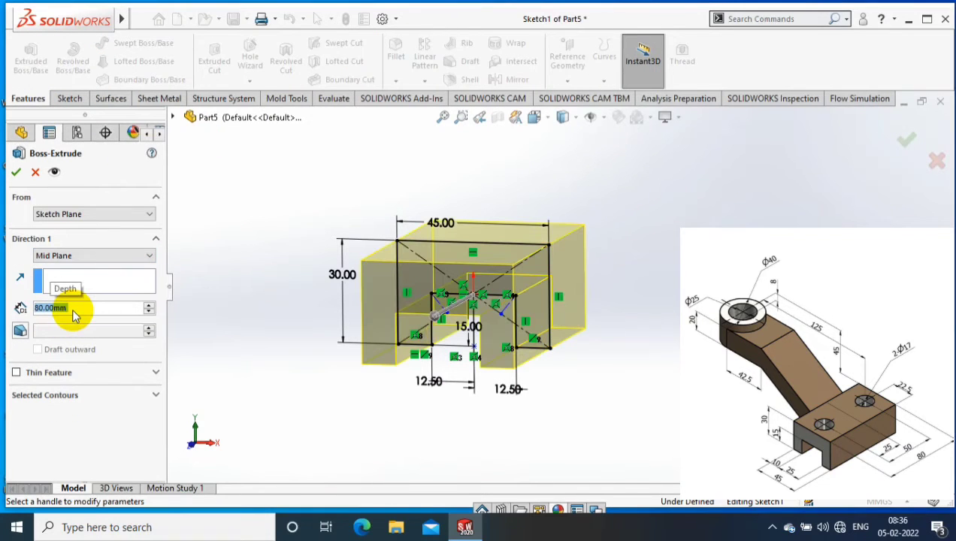
click(15, 171)
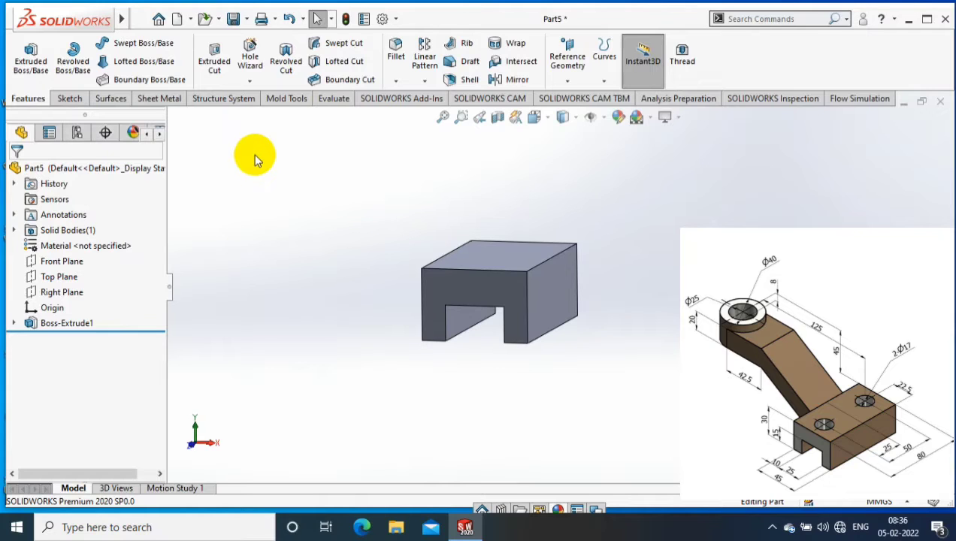
- Create Plane1 offset 45 mm from the block's top face and open a sketch on it
click(466, 246)
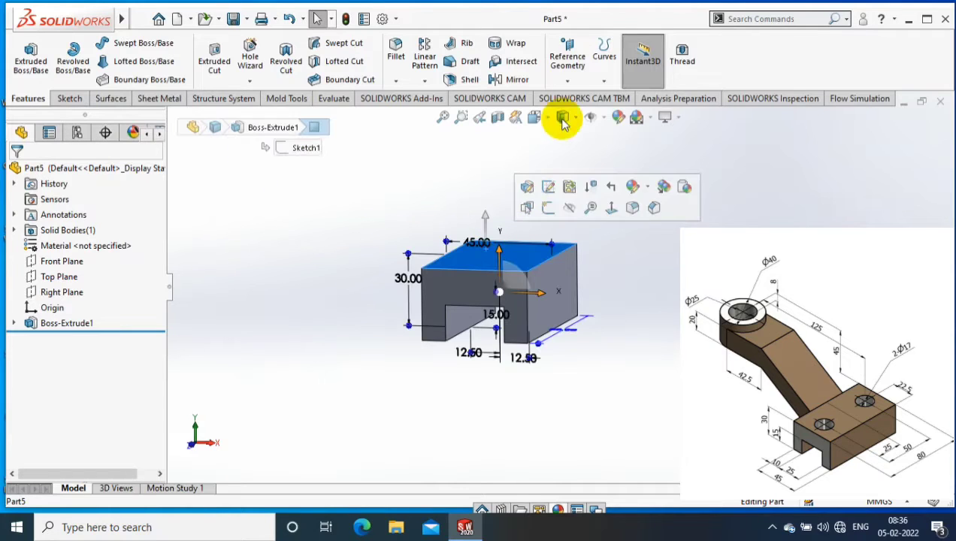
click(577, 82)
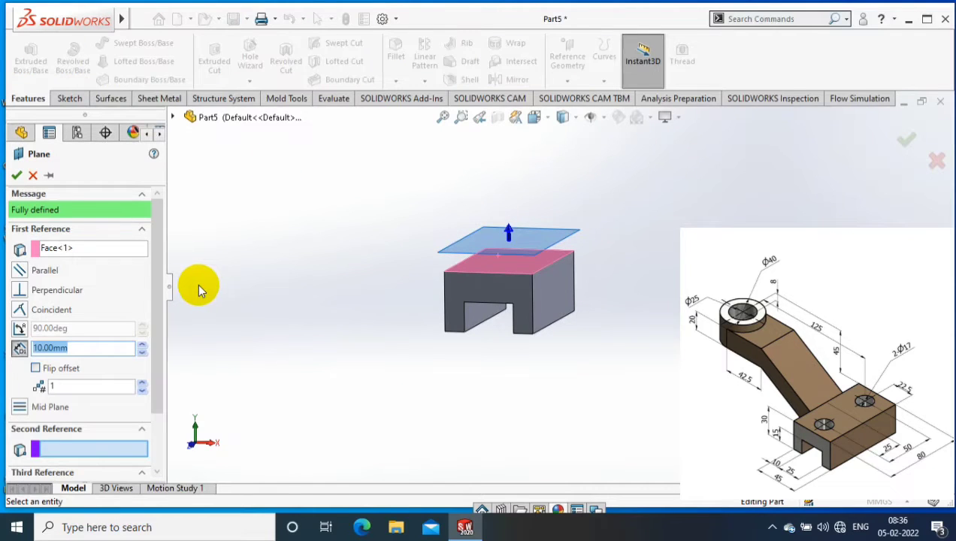
text(45)
click(17, 175)
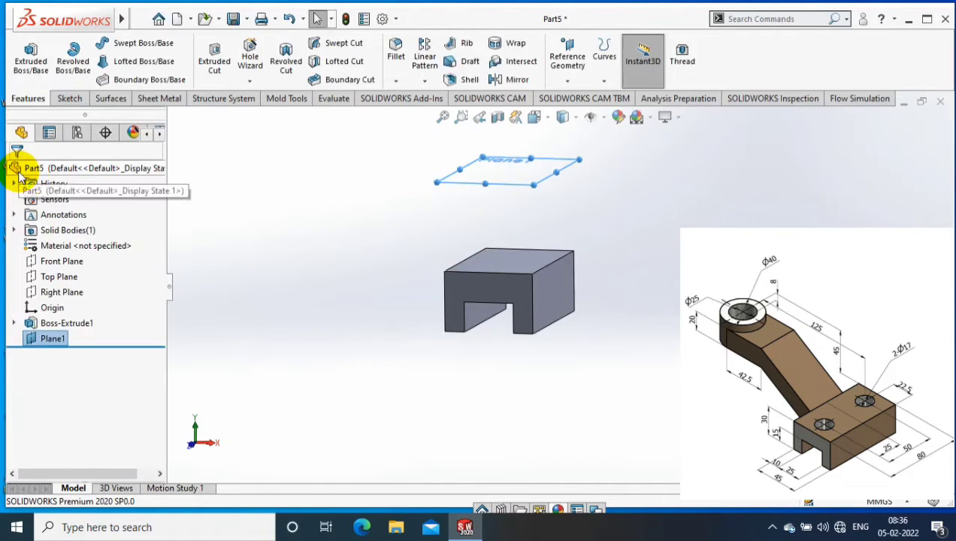
right_click(53, 339)
click(130, 208)
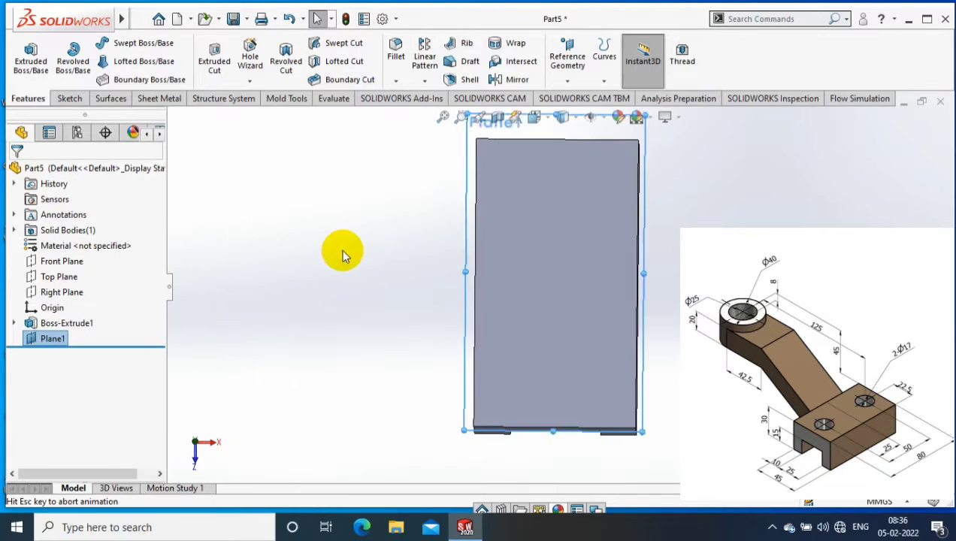
- Draw two concentric circles on Plane1
click(126, 43)
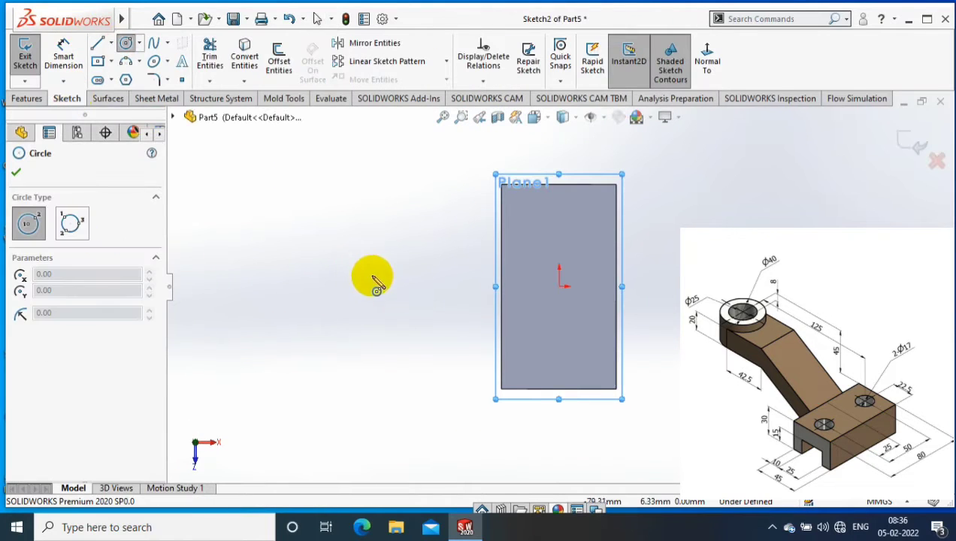
click(317, 286)
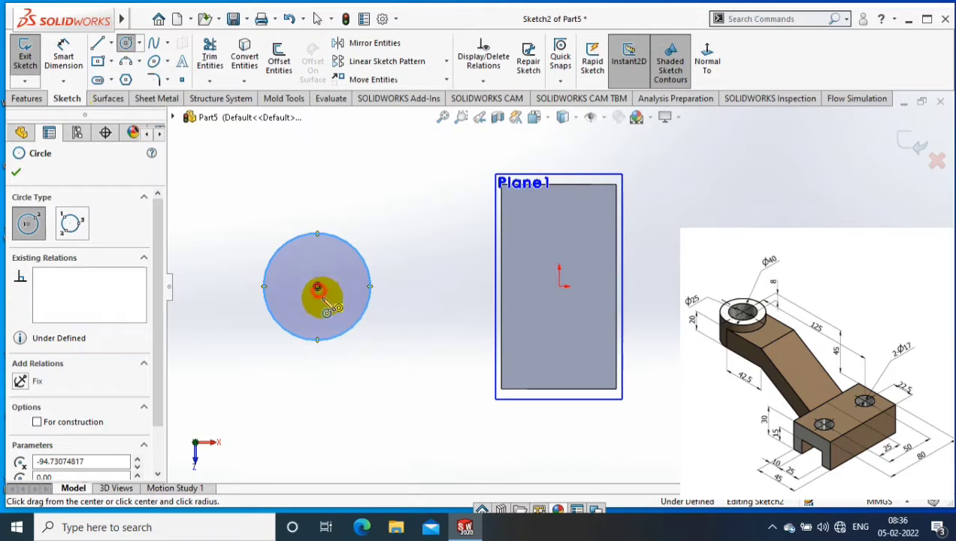
click(330, 313)
key(Escape)
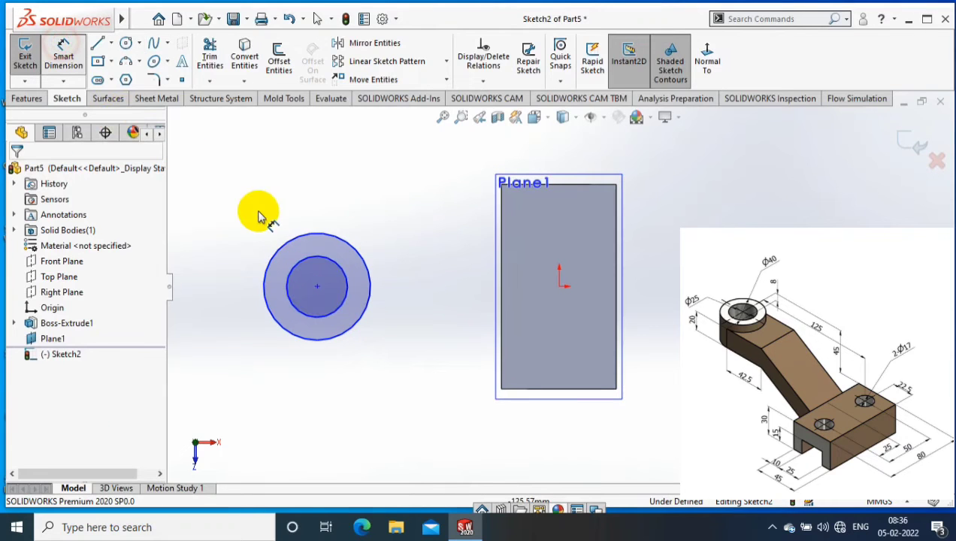
- Set the outer circle's diameter to 40 mm and the inner circle's to 25 mm
click(279, 249)
click(201, 275)
text(0)
key(Return)
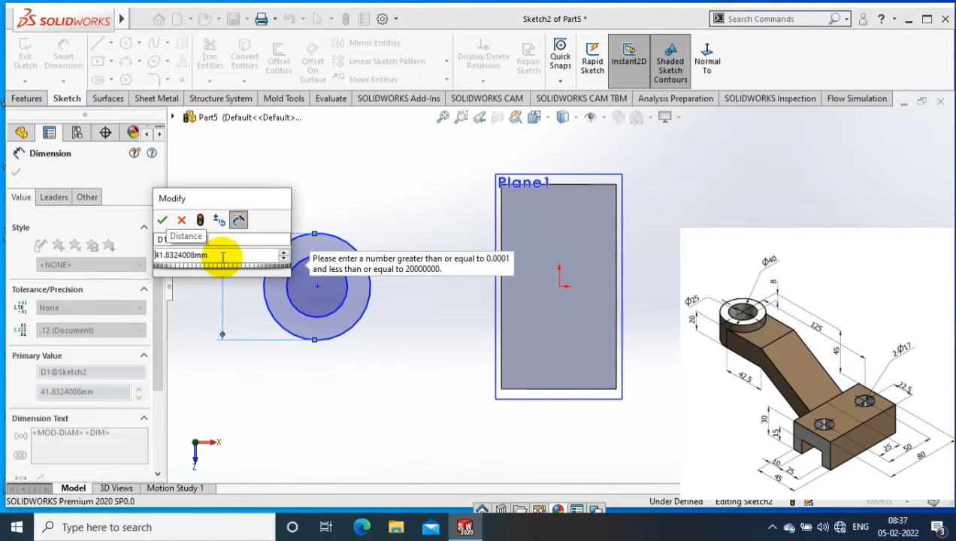
text(40)
key(Return)
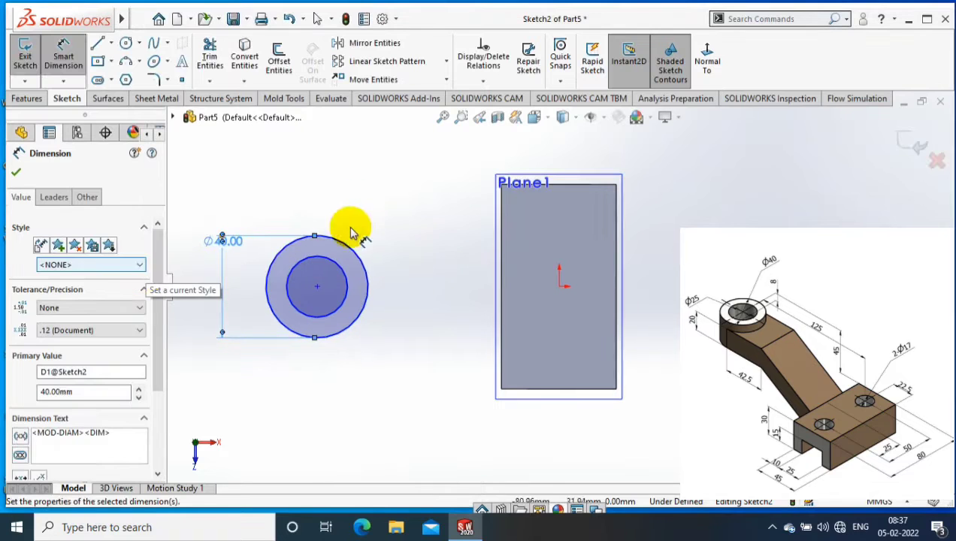
click(346, 270)
click(396, 286)
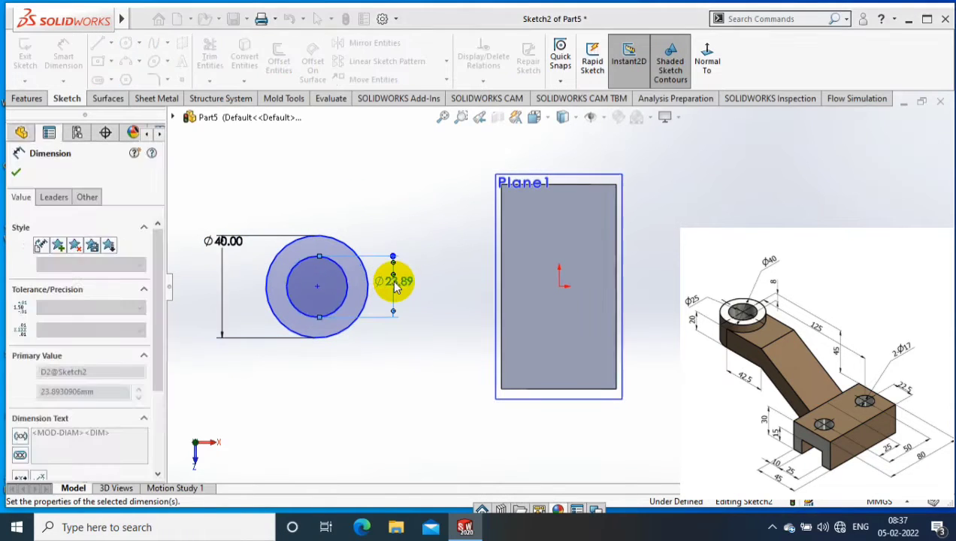
text(25)
key(Return)
key(Escape)
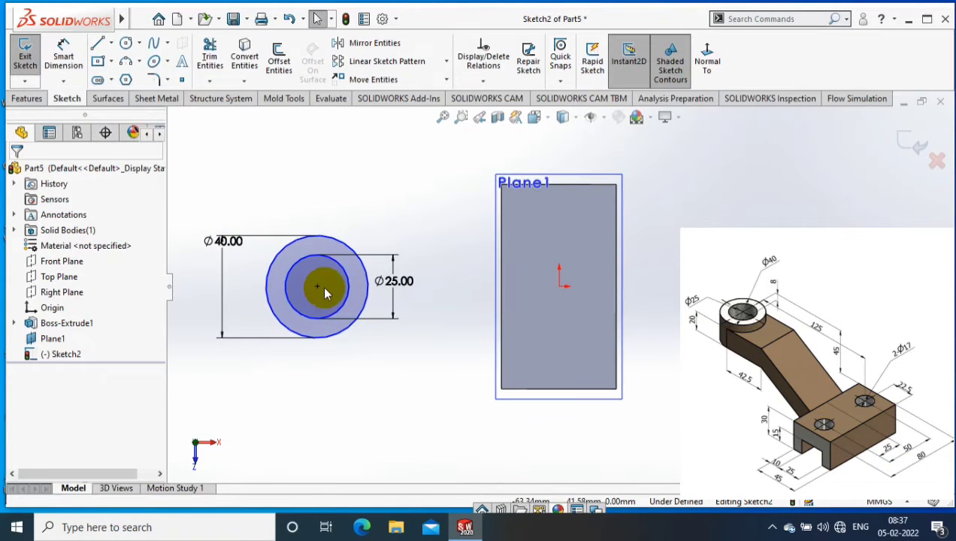
- Dimension the circles' centre 125 mm from the Plane1 origin
click(319, 287)
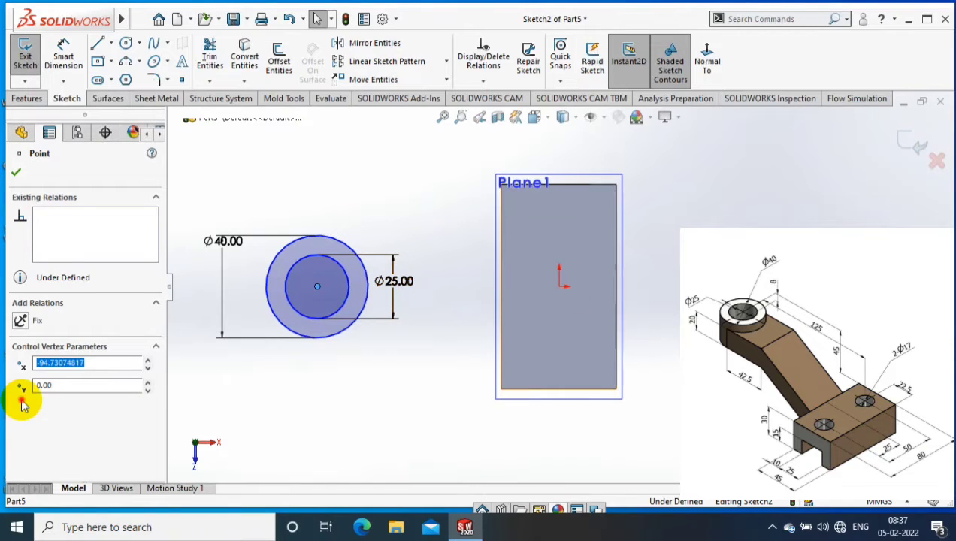
click(317, 170)
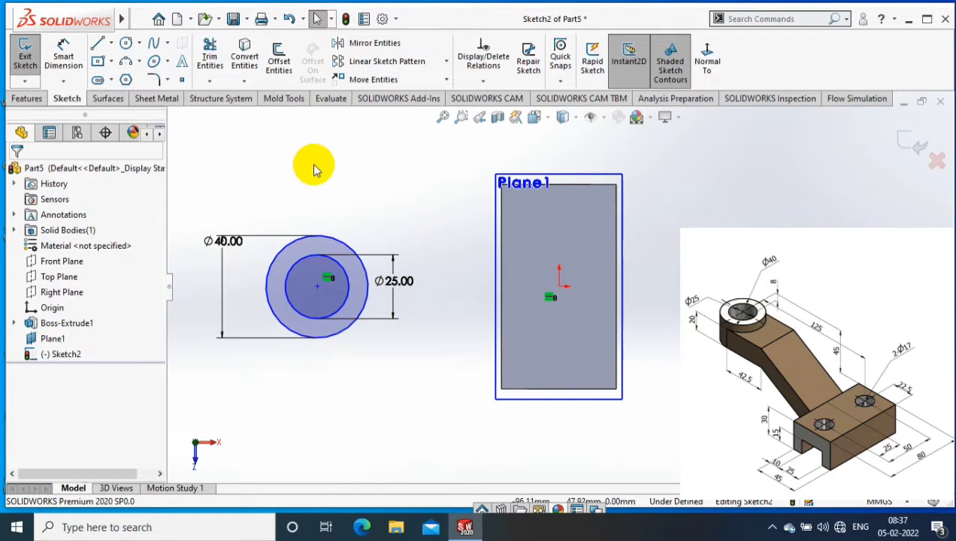
key(d)
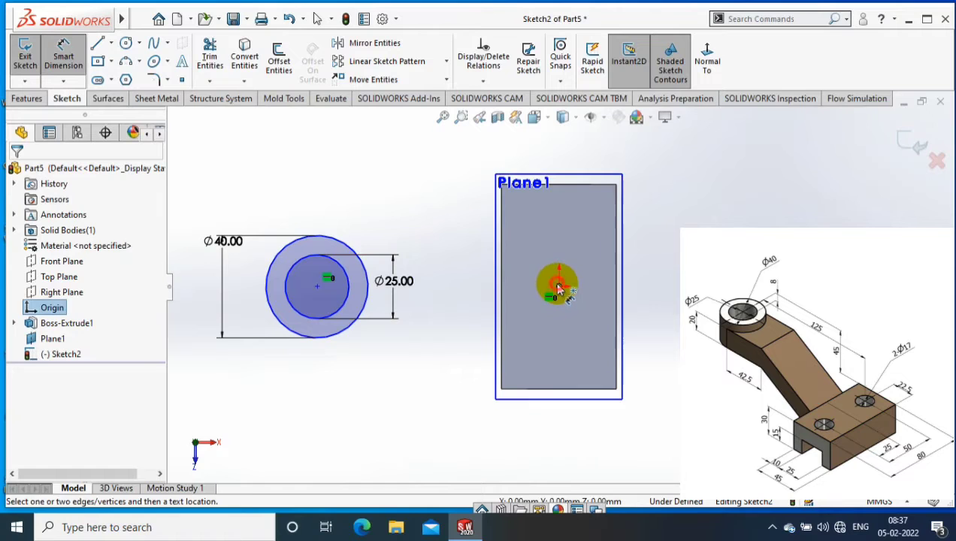
click(311, 291)
click(558, 268)
click(397, 183)
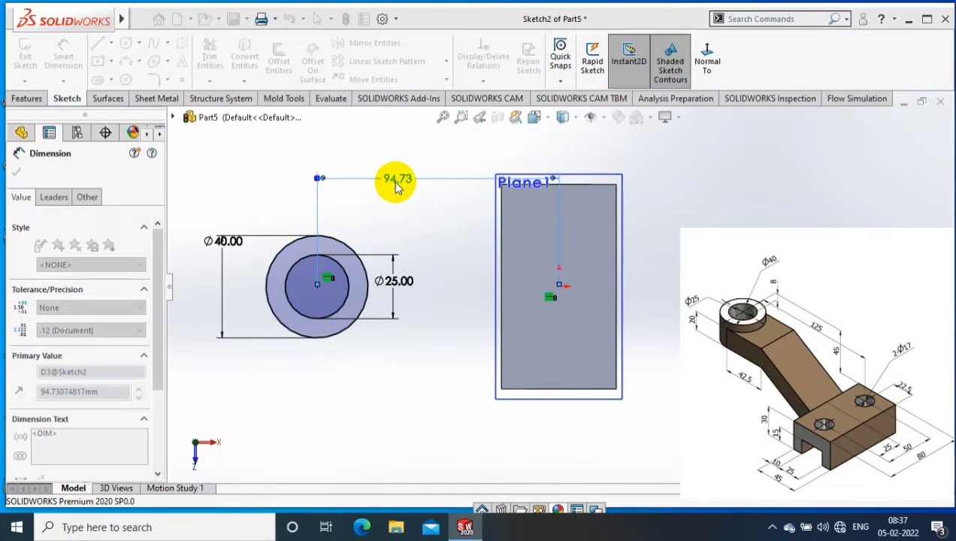
text(125)
key(Return)
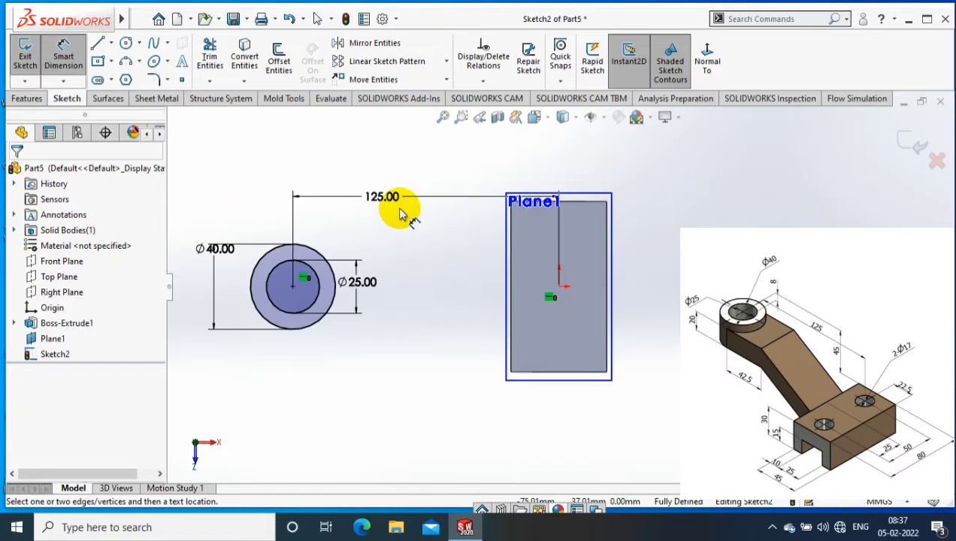
- Extrude the Ø40/Ø25 ring 28 mm with the direction reversed toward the block
key(e)
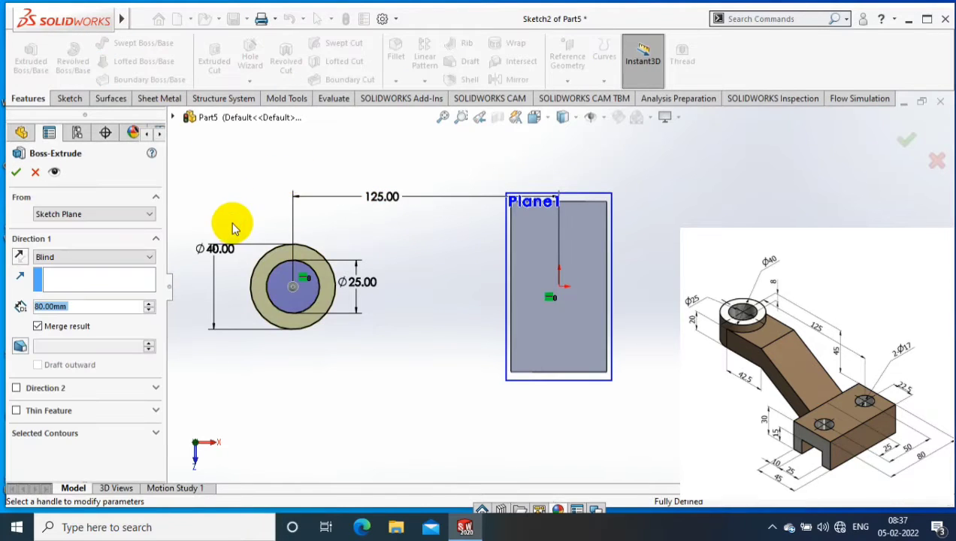
middle_drag(426, 327, 309, 200)
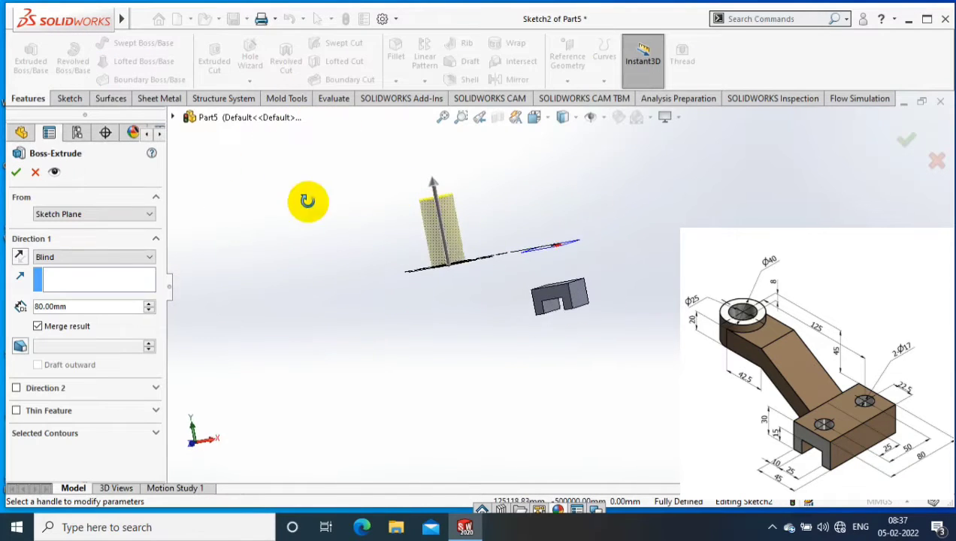
click(20, 256)
double_click(97, 304)
text(28)
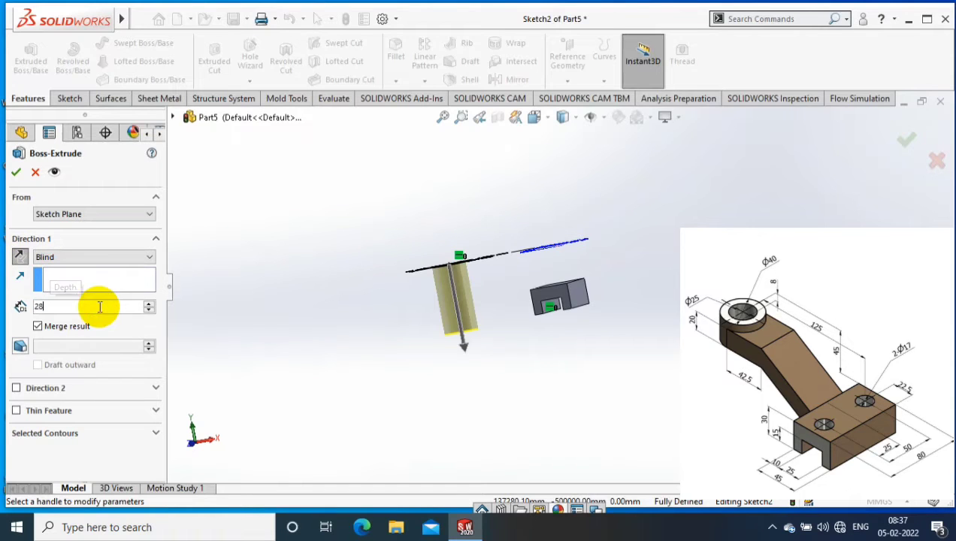
key(Return)
mouse_move(329, 261)
middle_down()
mouse_move(604, 336)
mouse_move(582, 265)
mouse_move(385, 291)
middle_up()
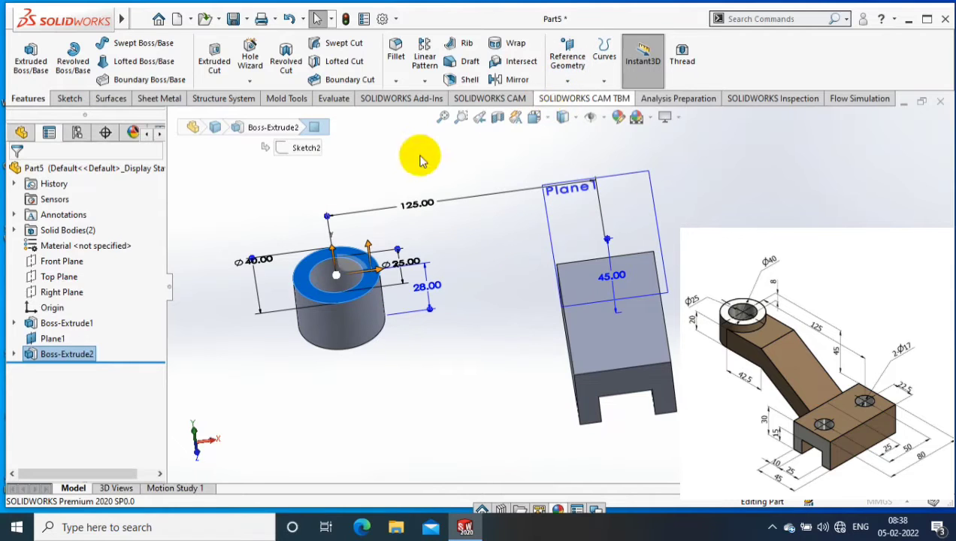
text(8)
- Create Plane2 at an 8 mm offset and view it Normal To
key(Return)
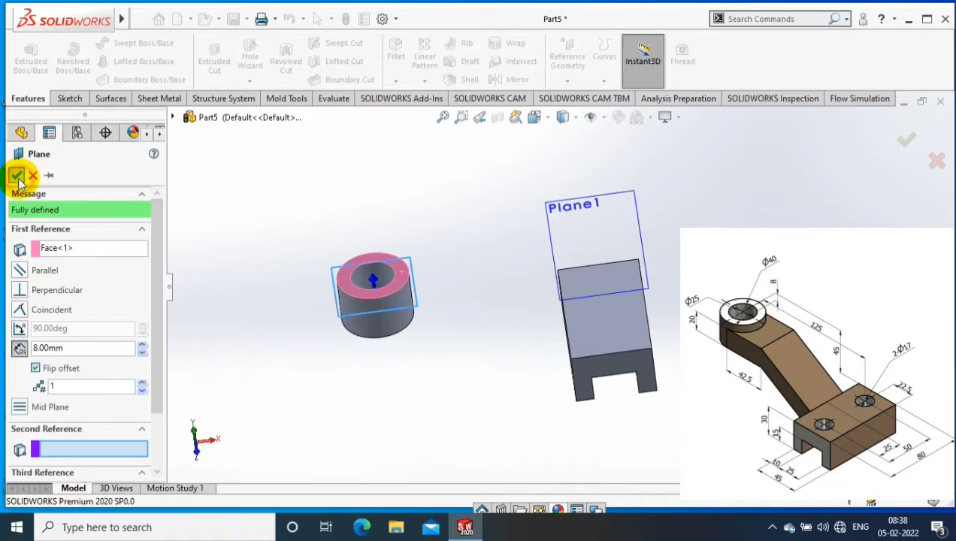
click(17, 175)
right_click(56, 368)
click(133, 211)
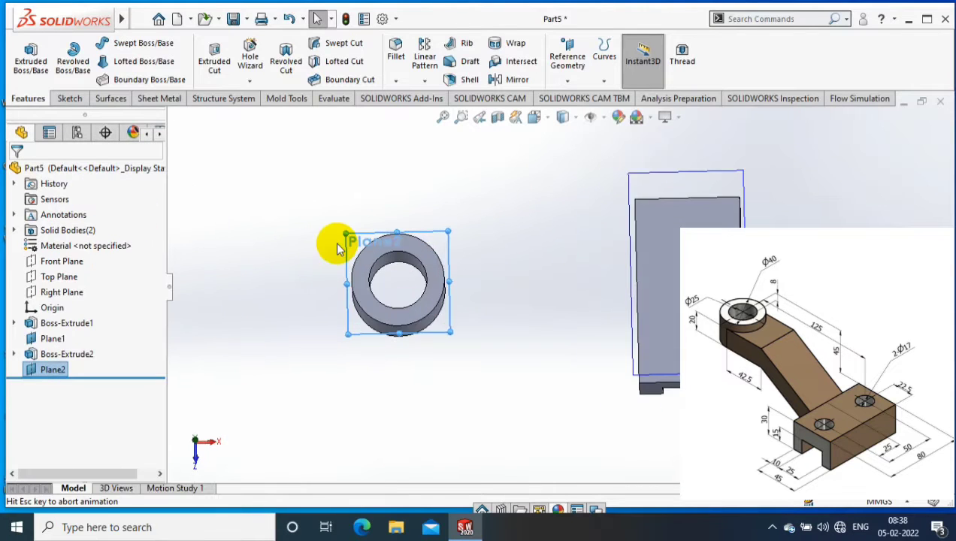
- Open a sketch on Plane2 and convert the boss's outer circular edge into it
click(68, 98)
click(25, 49)
key(Return)
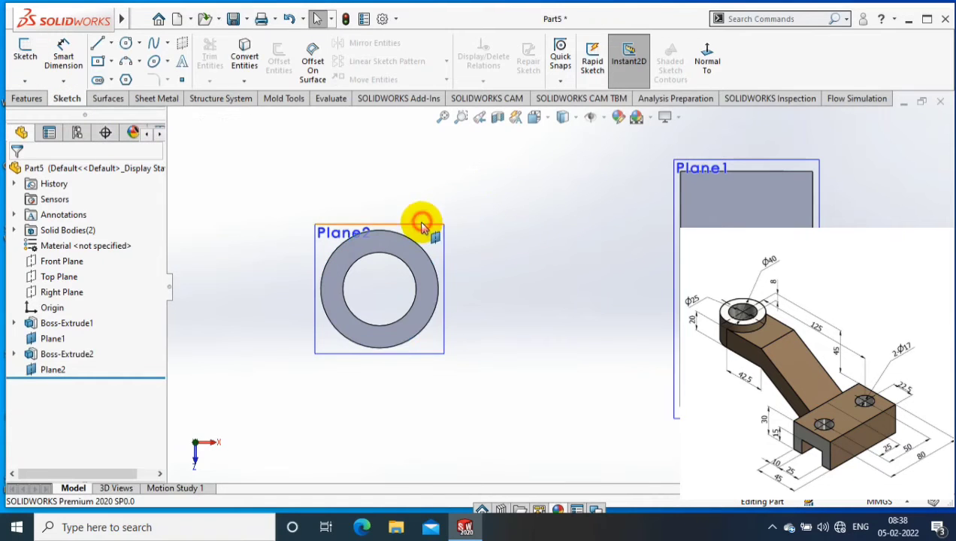
click(424, 224)
click(22, 53)
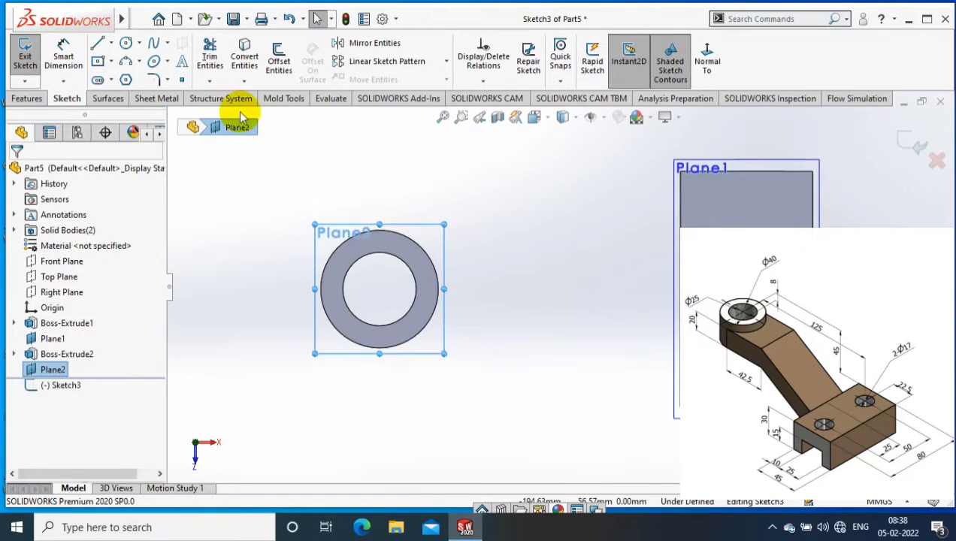
click(404, 240)
click(244, 60)
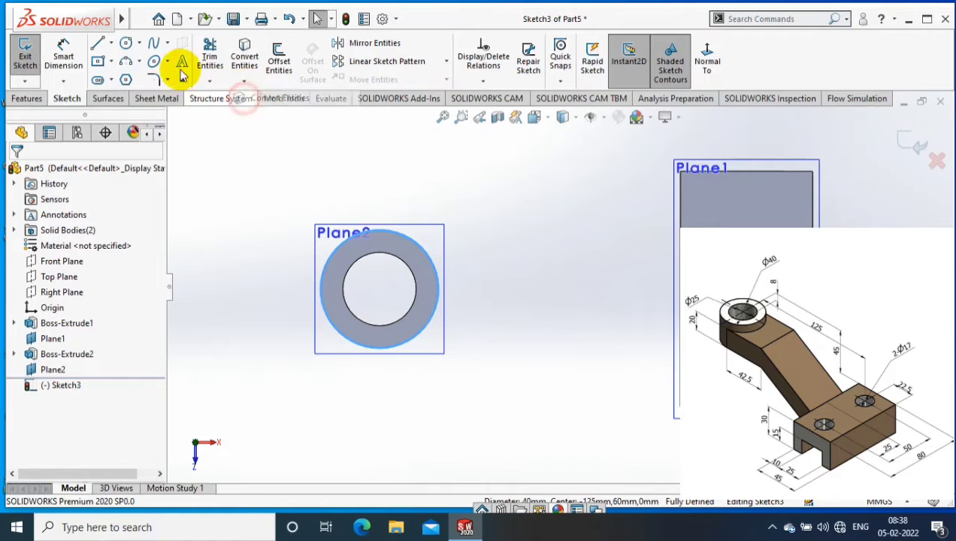
- Draw a centre rectangle at the circle centre with its top edge tangent to the Ø40 circle
click(102, 64)
click(379, 289)
click(491, 343)
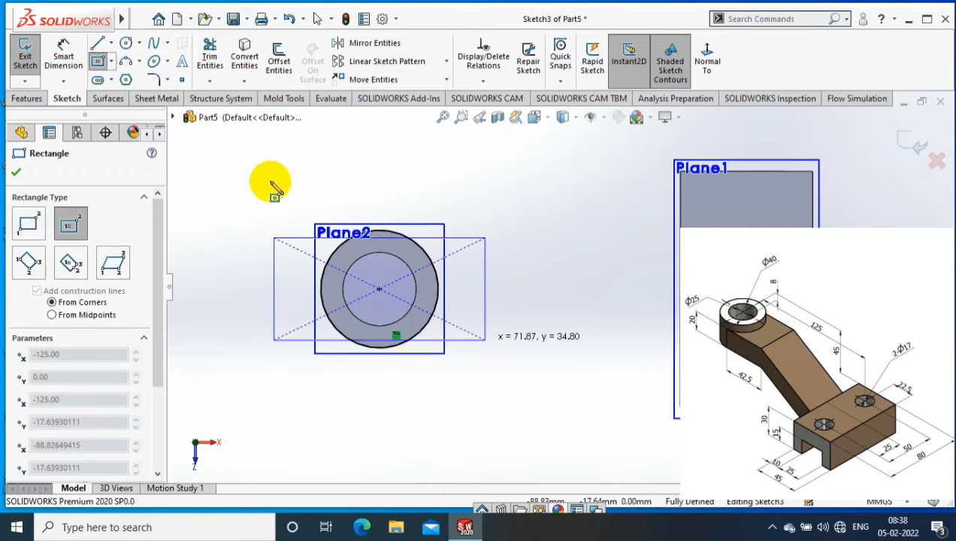
click(73, 65)
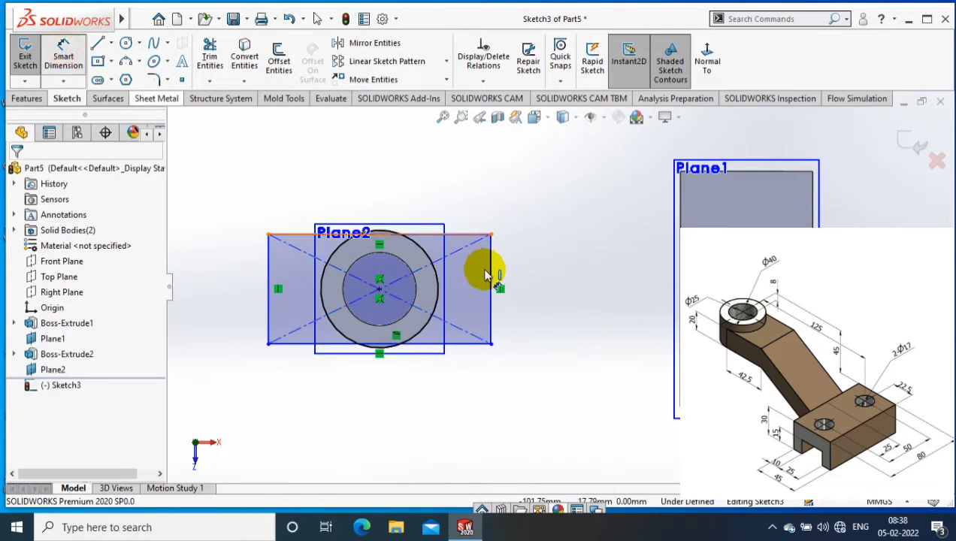
click(419, 236)
ctrl+click(367, 231)
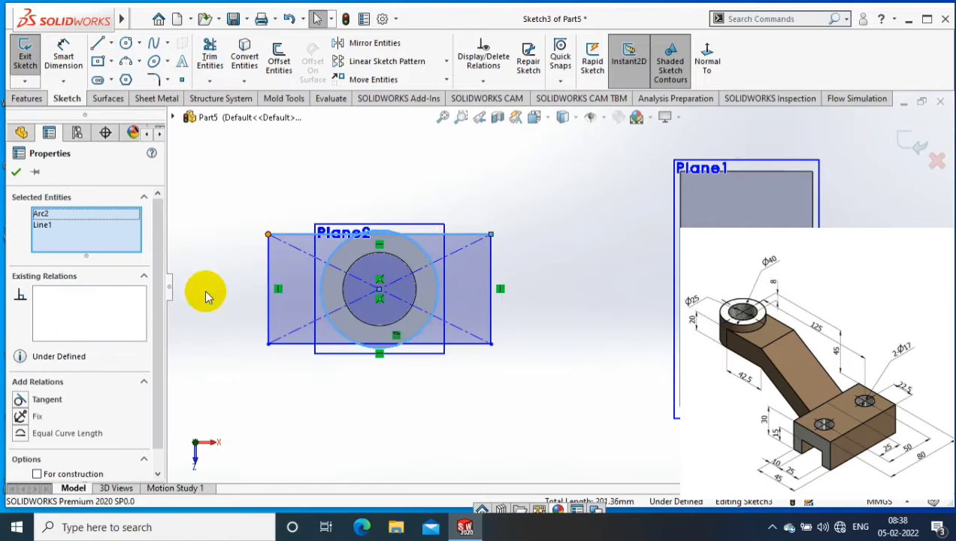
click(56, 394)
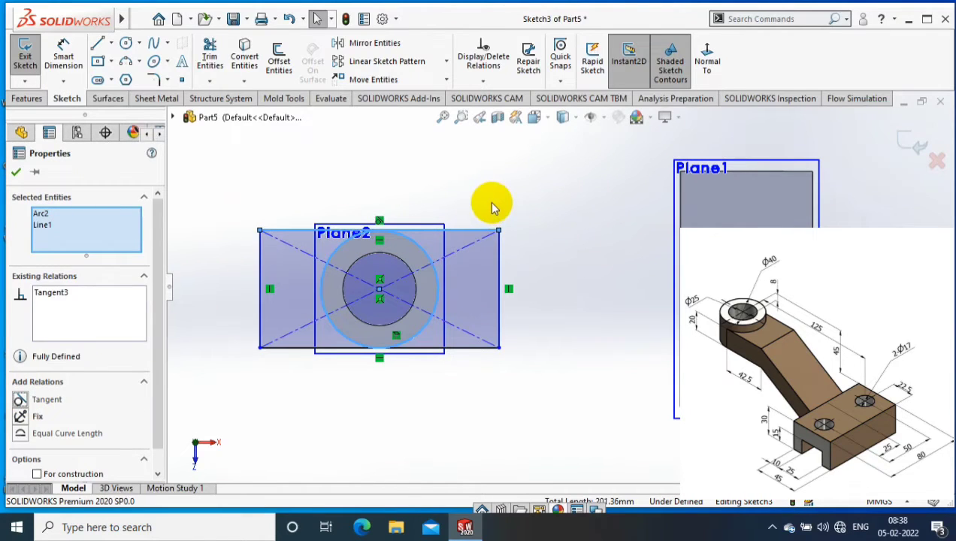
click(493, 208)
click(64, 57)
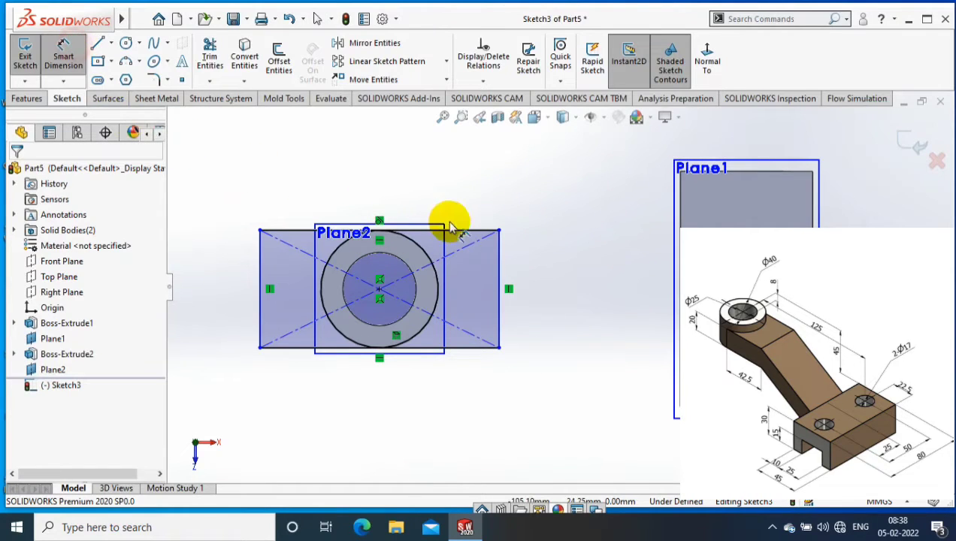
click(379, 232)
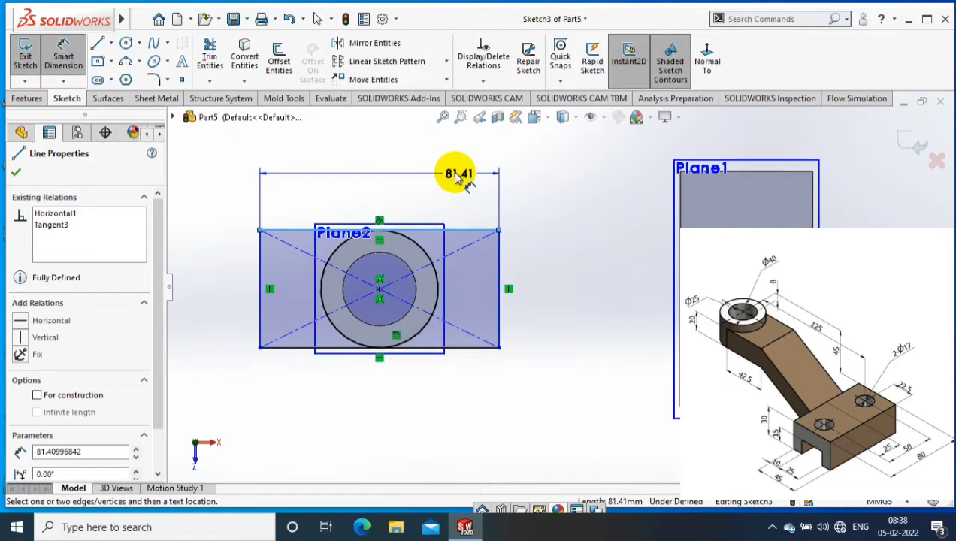
- Dimension the rectangle's top edge to 85 mm
click(457, 174)
text(42.5)
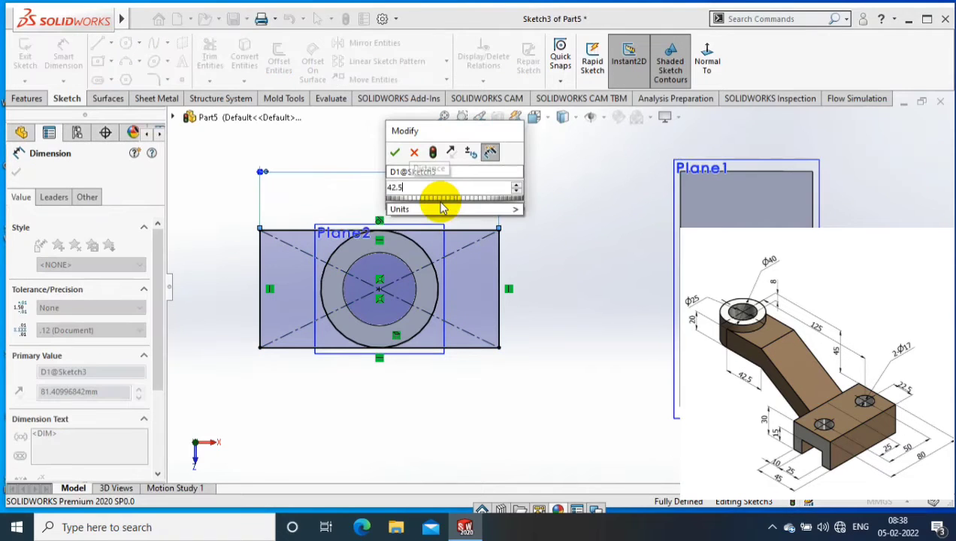
text(*2)
key(Return)
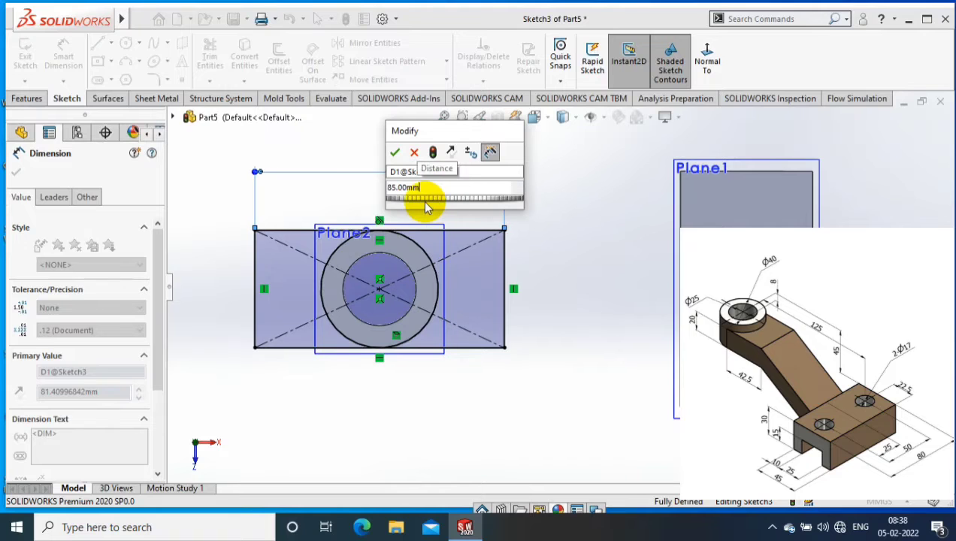
click(396, 145)
- Power-trim the rectangle's left and top edges and inner circle arcs into one profile
click(209, 81)
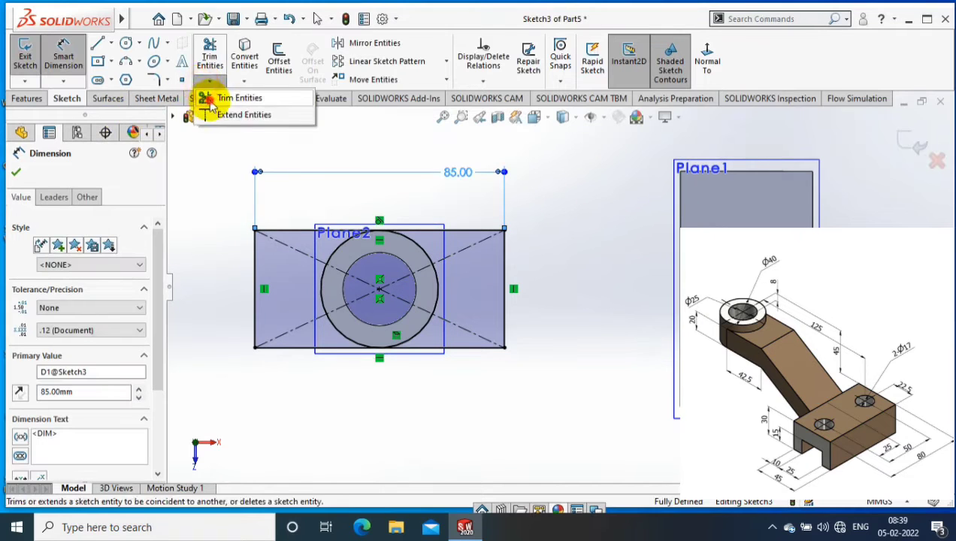
click(216, 96)
drag(282, 268, 276, 361)
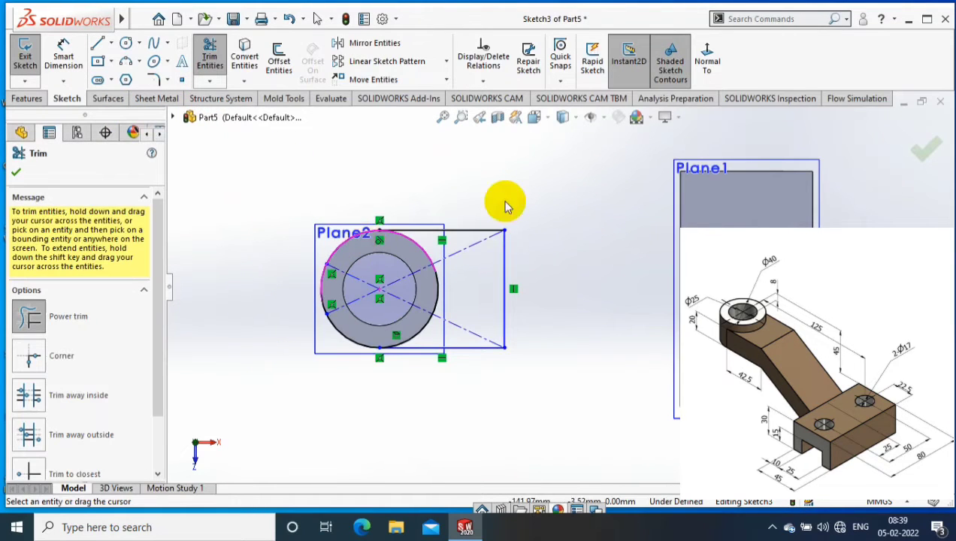
scroll(412, 273, down, 3)
drag(400, 254, 306, 304)
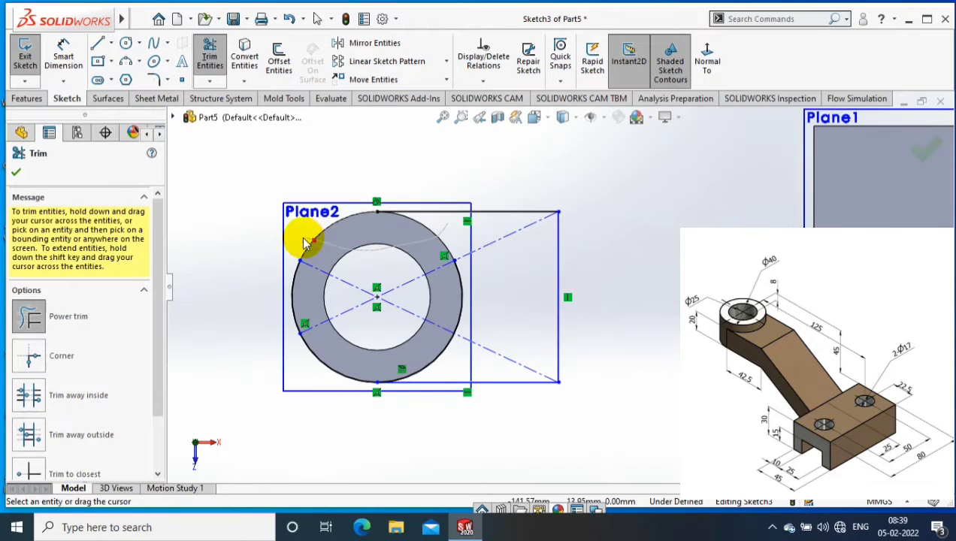
mouse_move(316, 381)
mouse_down()
mouse_move(439, 368)
mouse_move(420, 257)
mouse_up()
key(Escape)
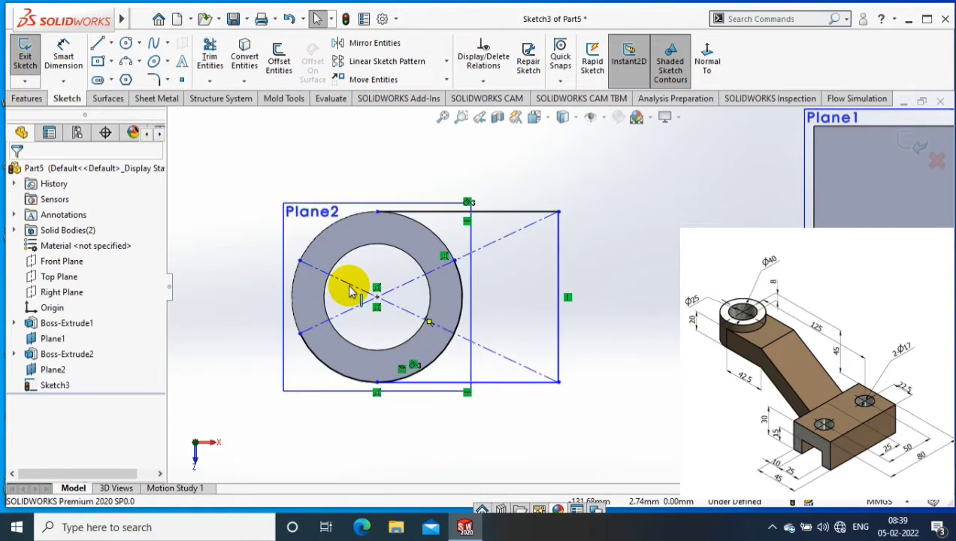
click(211, 81)
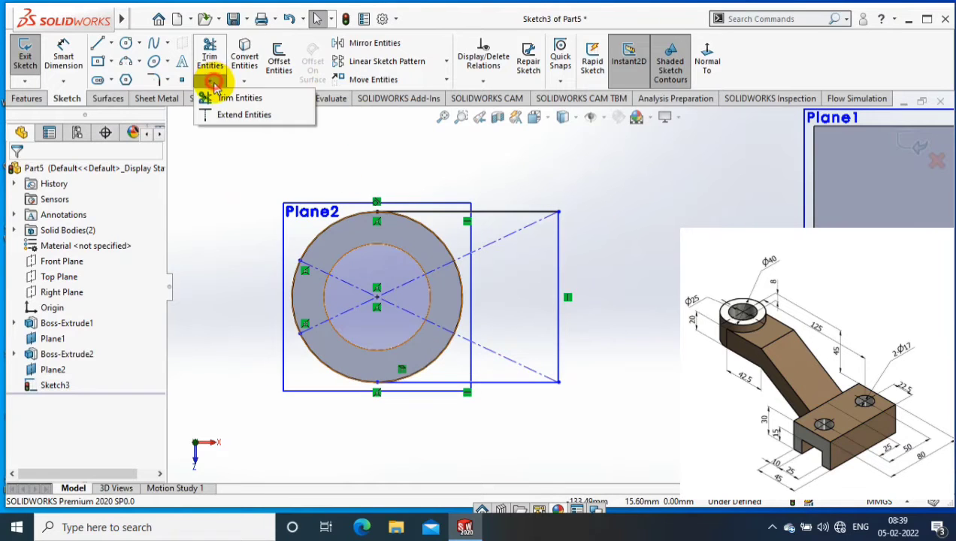
click(226, 96)
drag(311, 230, 314, 327)
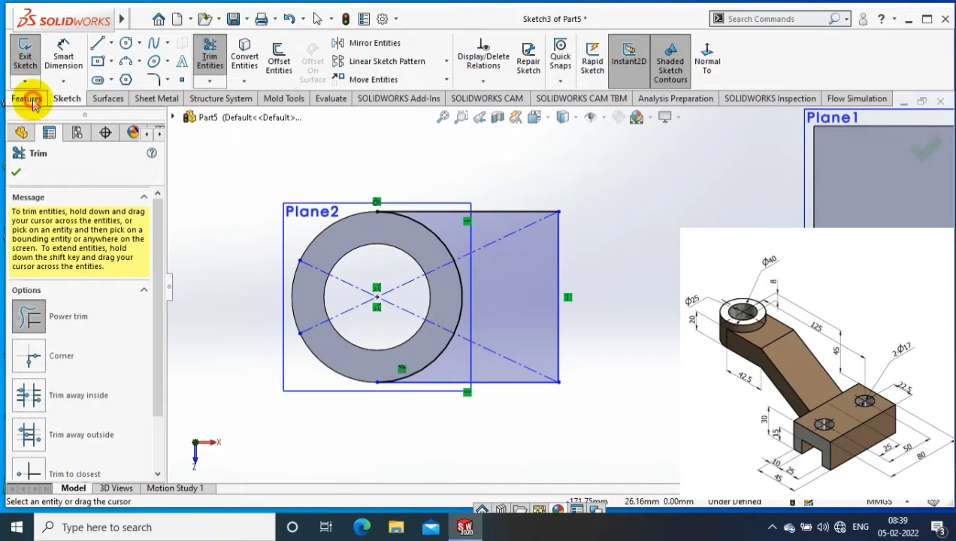
click(29, 99)
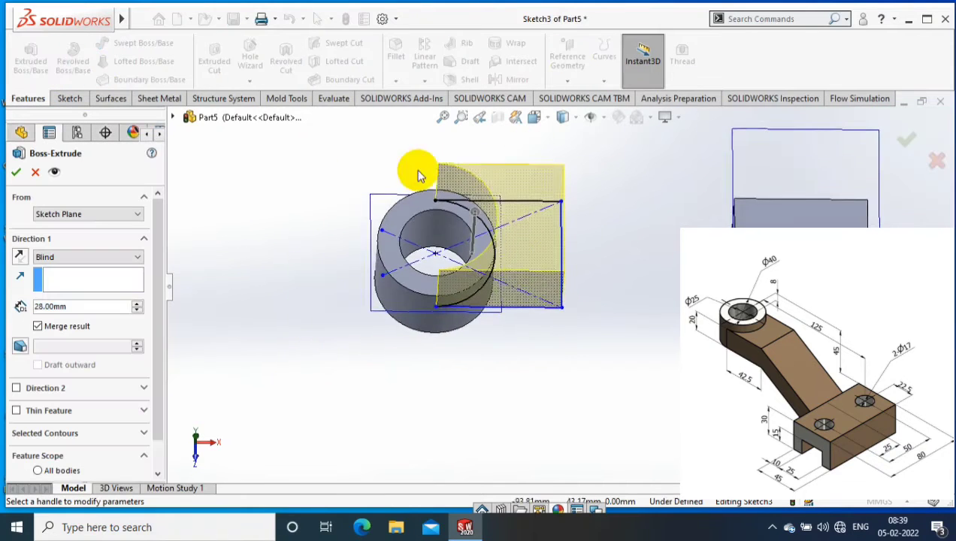
- Extrude the arm profile 20 mm in the reversed, downward direction as Boss-Extrude3
click(18, 257)
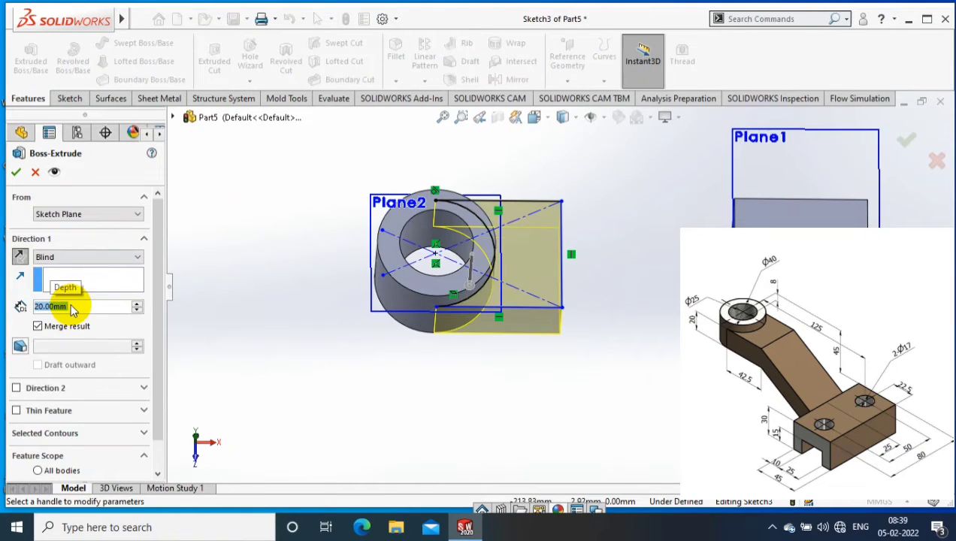
click(16, 171)
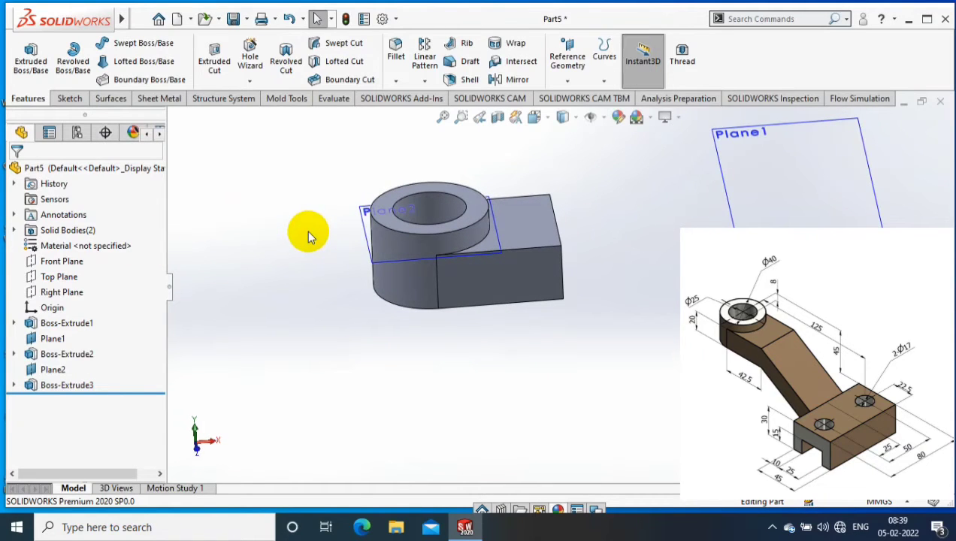
mouse_move(438, 190)
middle_down()
mouse_move(572, 277)
mouse_move(585, 216)
middle_up()
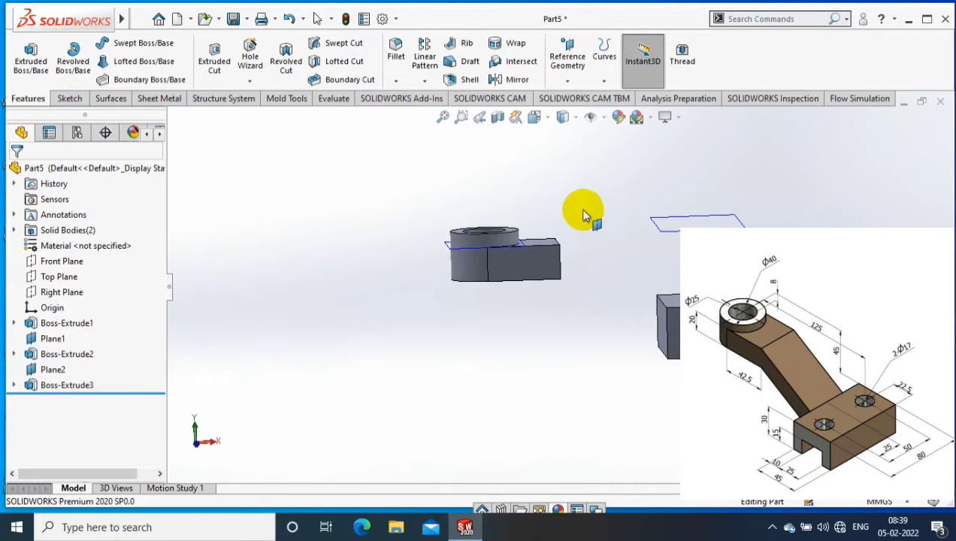
- Sketch a Front Plane line from the ring block to the slotted base's corner
middle_drag(631, 301, 427, 251)
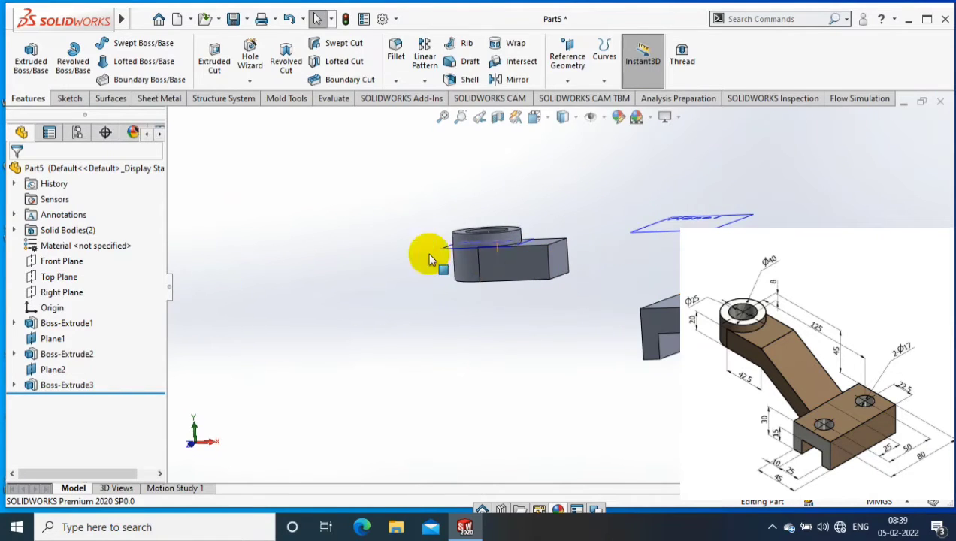
right_click(61, 263)
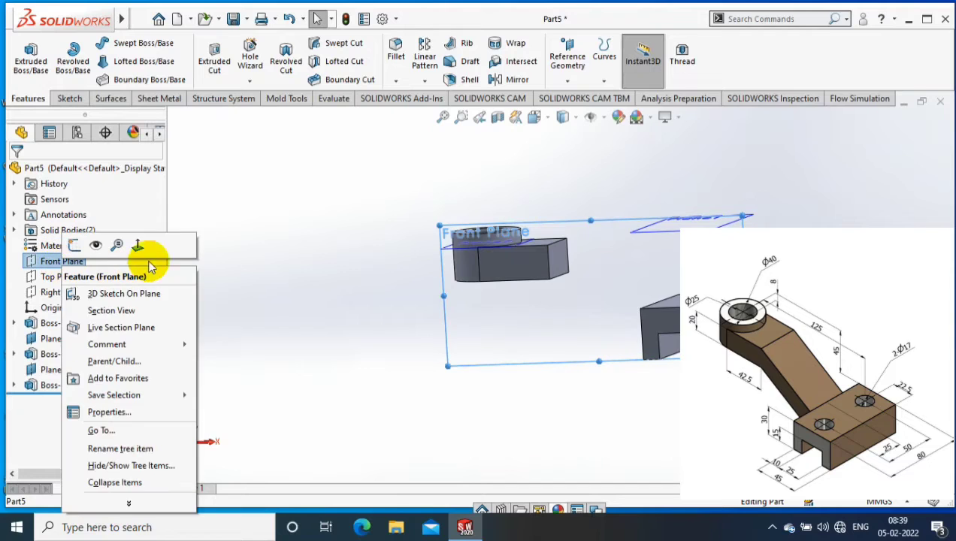
click(139, 245)
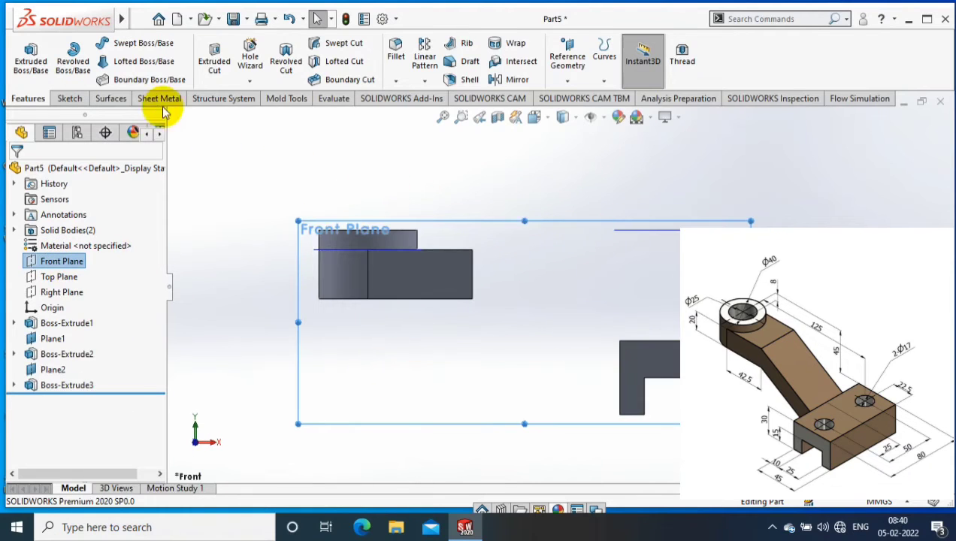
click(69, 98)
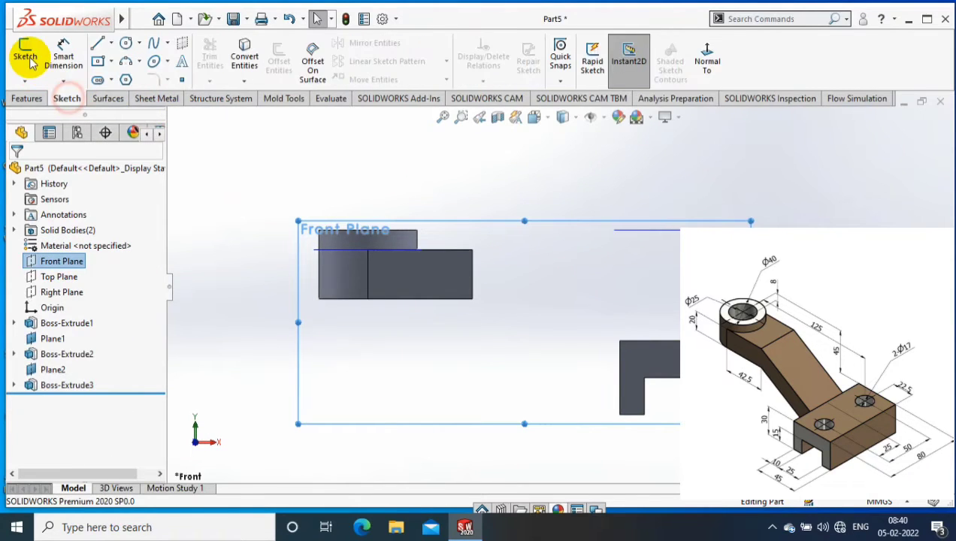
click(98, 43)
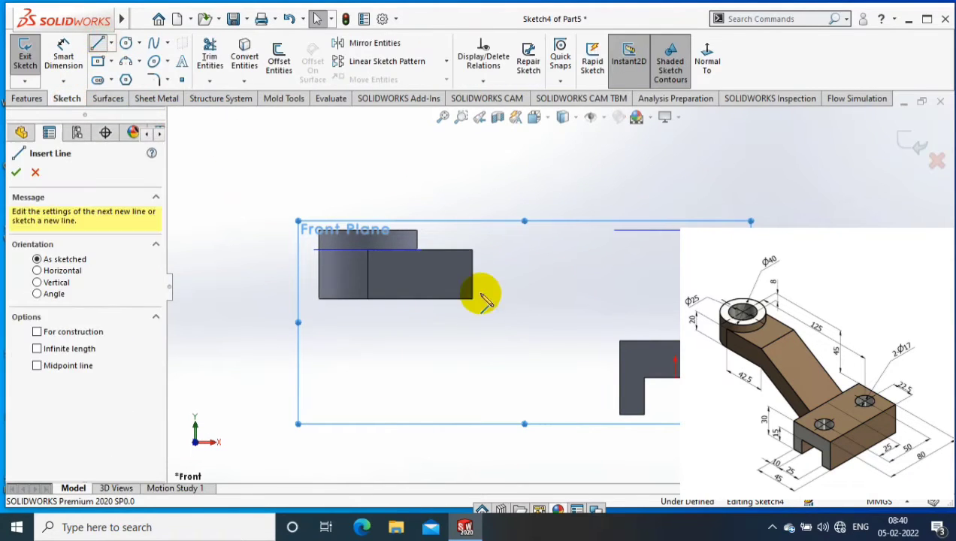
click(620, 414)
key(Escape)
scroll(675, 300, up, 3)
key(ctrl+7)
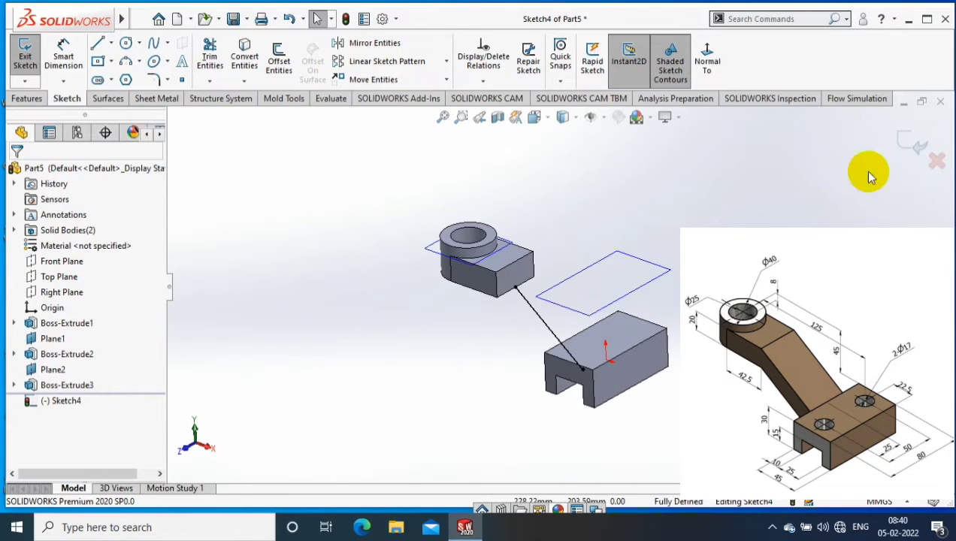
click(917, 147)
- Start a new sketch on the ring block's end face
scroll(338, 373, down, 2)
scroll(338, 374, down, 3)
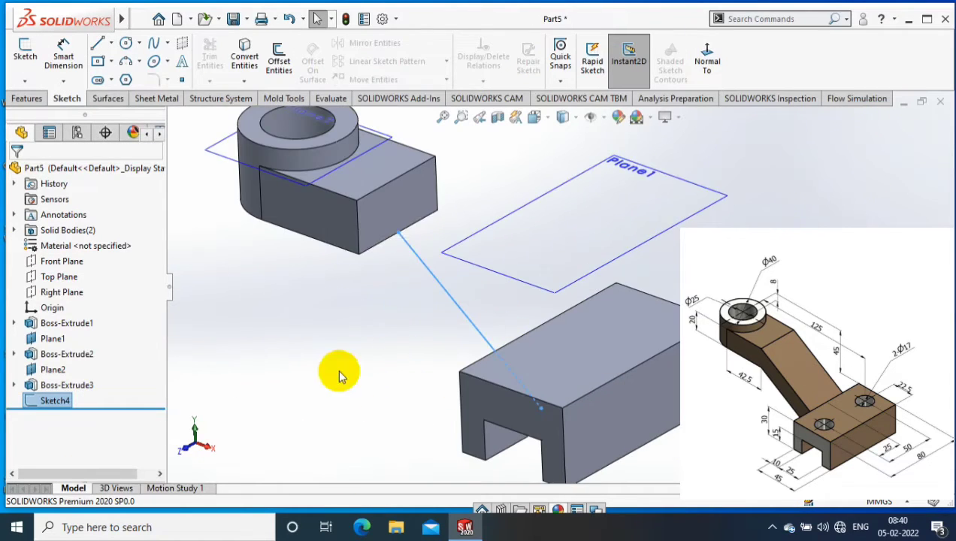
click(407, 216)
click(24, 56)
- Convert the ring block's end-face edges into the profile sketch, Sketch5, and exit the sketch
click(243, 81)
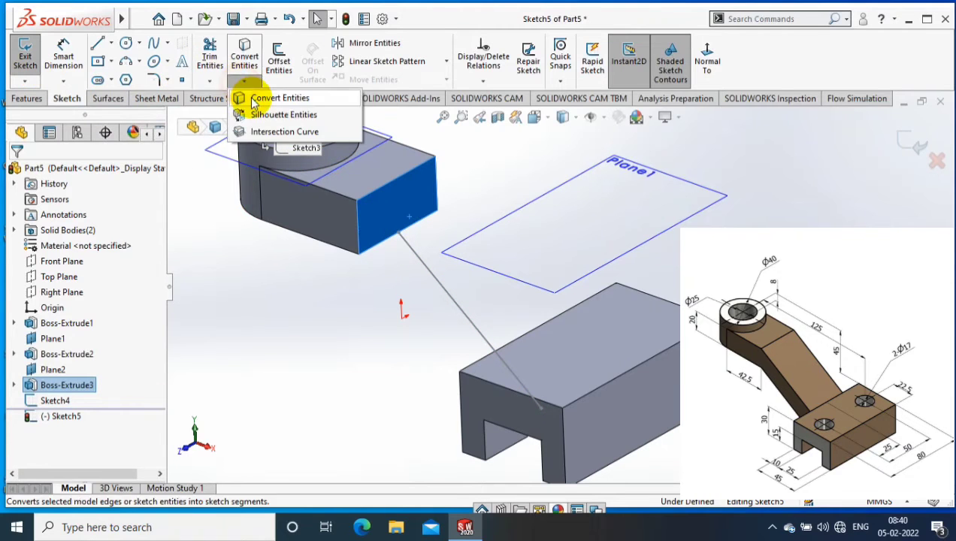
click(259, 96)
scroll(602, 240, up, 2)
click(911, 143)
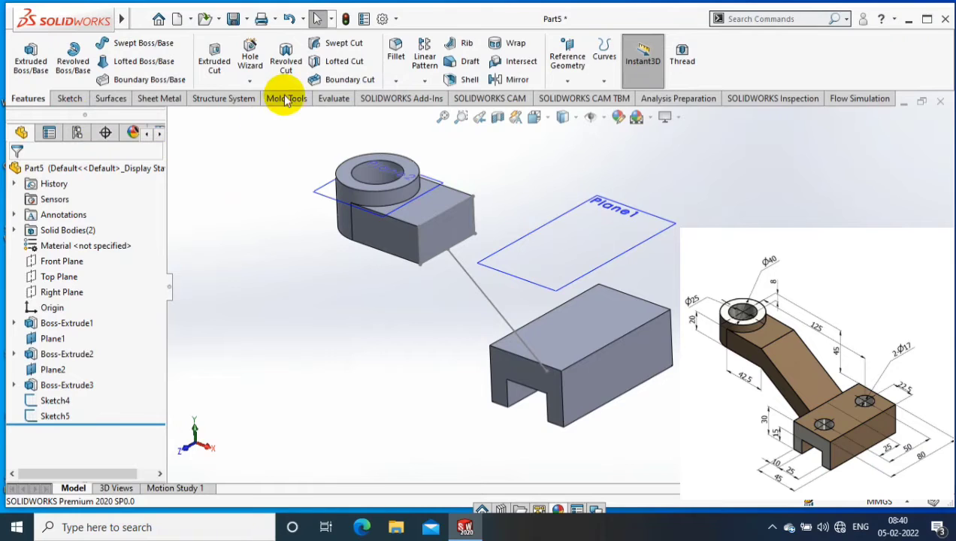
- Sweep profile Sketch5 along path Sketch4, the linking line, to create the arm
click(143, 43)
click(457, 202)
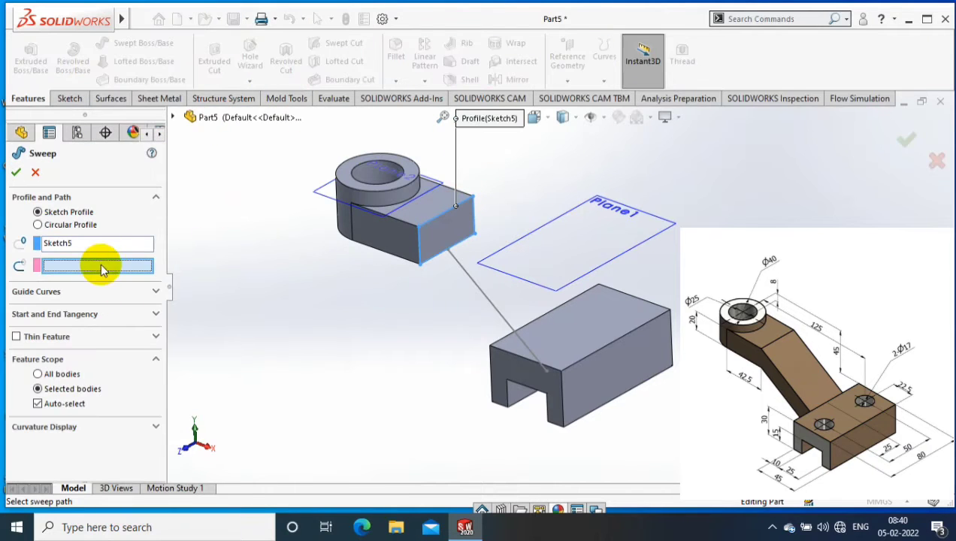
click(484, 298)
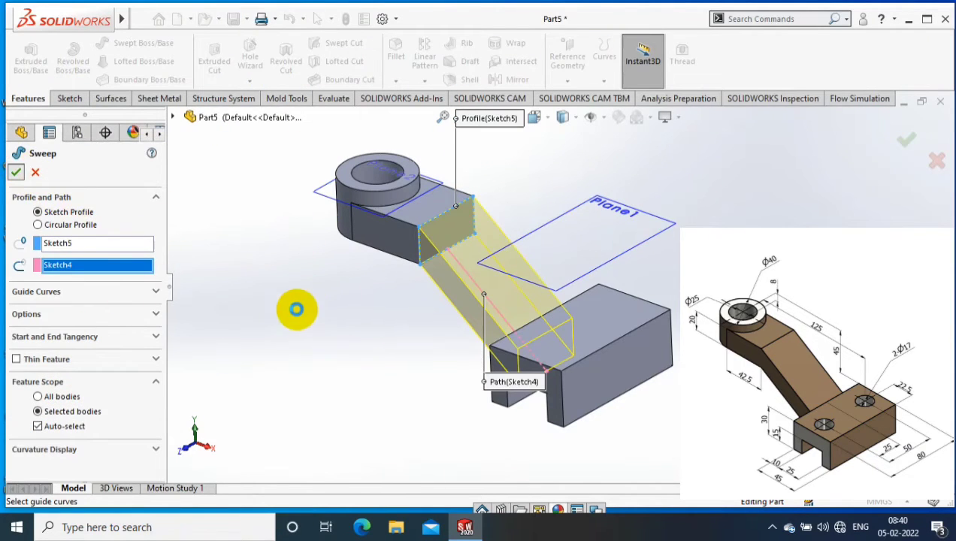
key(Return)
middle_drag(442, 301, 650, 273)
right_click(601, 248)
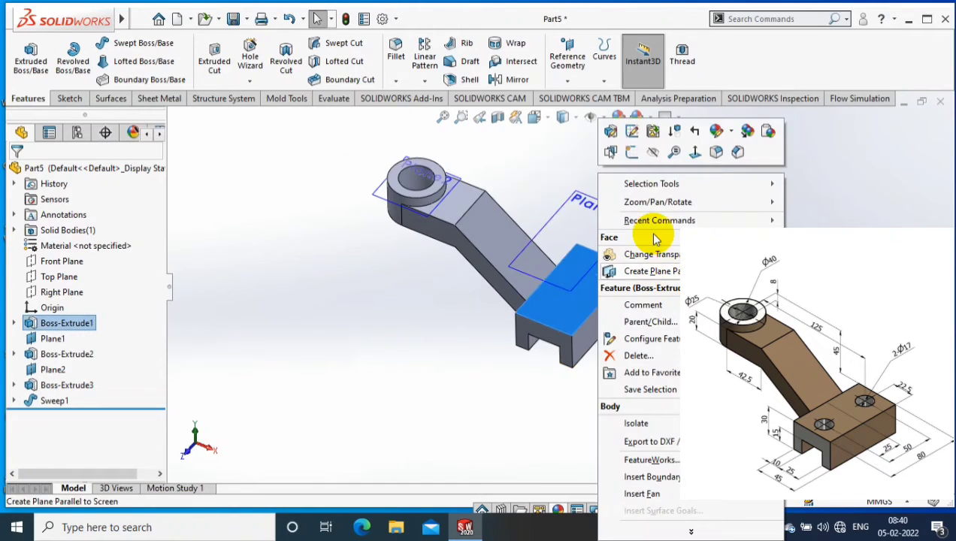
- Start a sketch on the slotted block's top face and draw two hole circles, one above the other
click(694, 152)
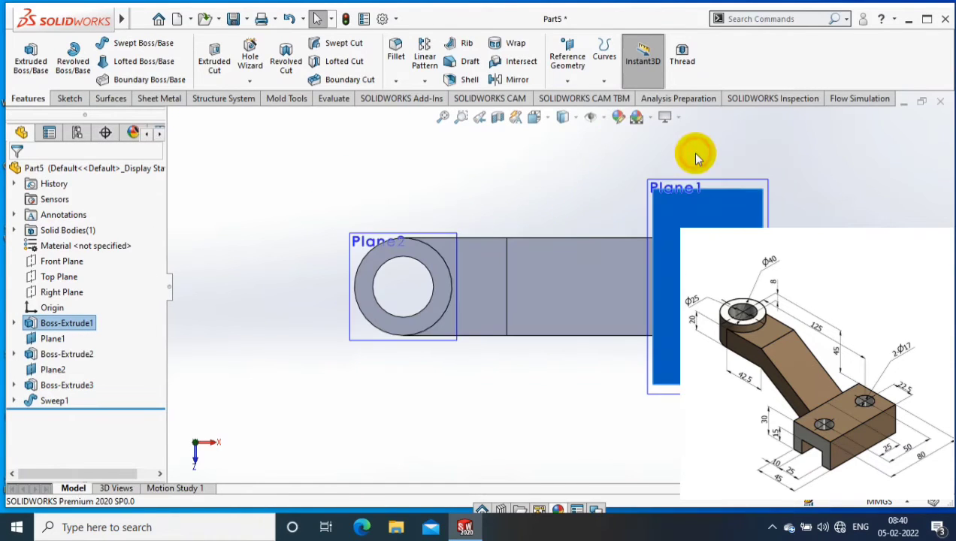
click(66, 98)
click(22, 56)
click(154, 61)
click(608, 248)
click(628, 261)
click(608, 357)
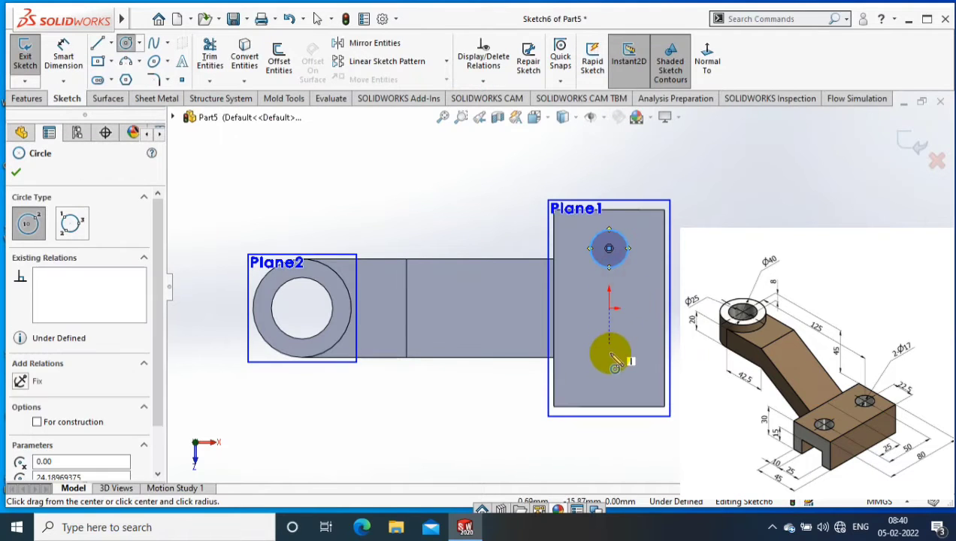
click(612, 337)
- Dimension the top circle's diameter as 17 mm
click(63, 56)
click(597, 263)
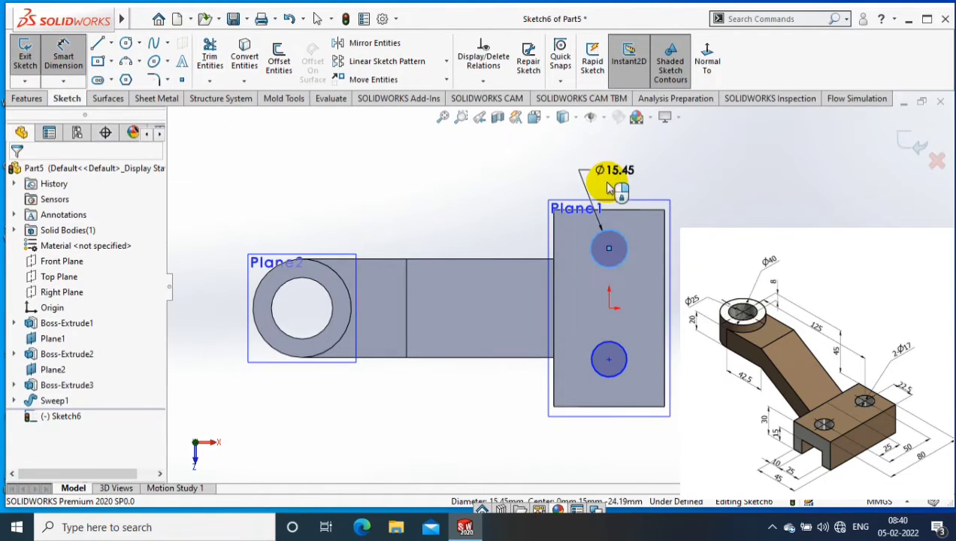
click(610, 187)
text(17)
key(Return)
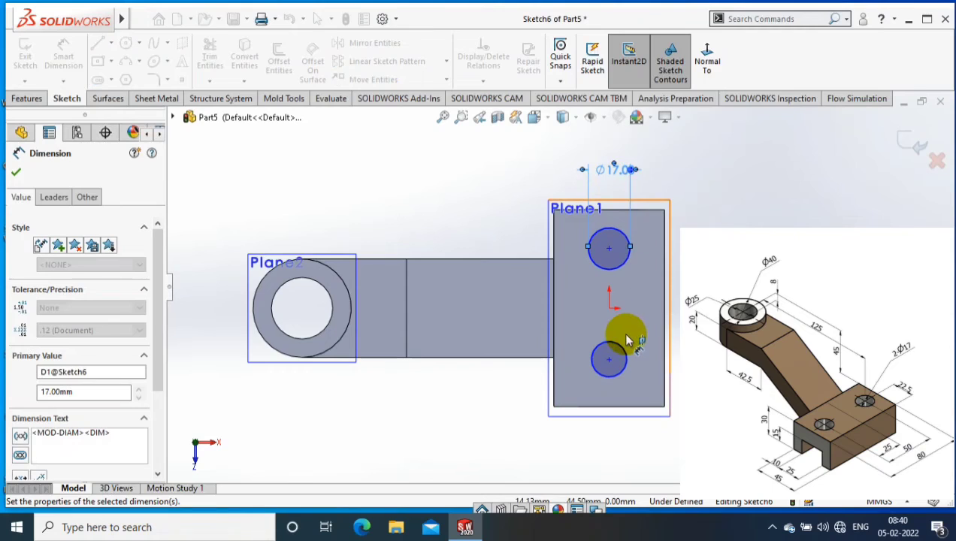
- Dimension the upper hole centre 25 mm from the origin, then select that centre with the origin
click(612, 256)
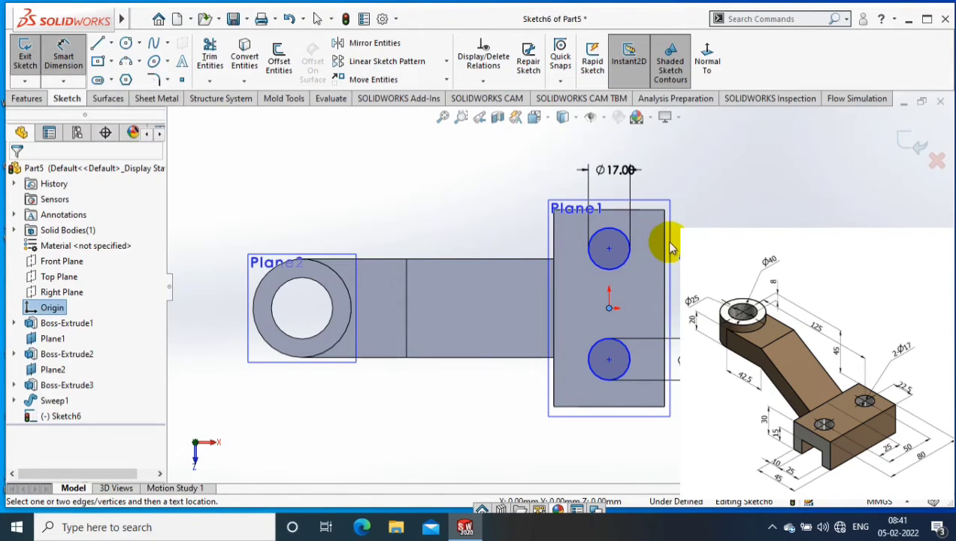
click(609, 248)
click(676, 278)
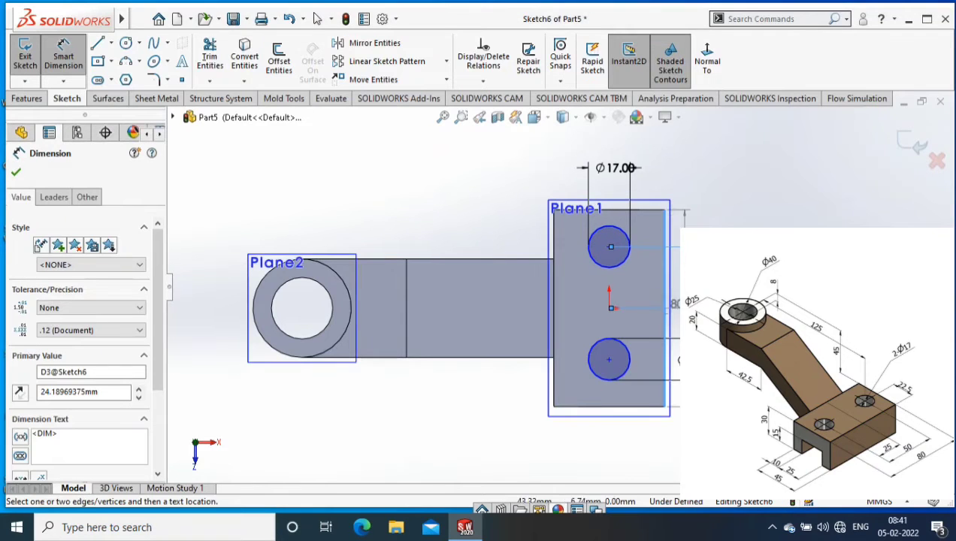
key(Escape)
click(610, 247)
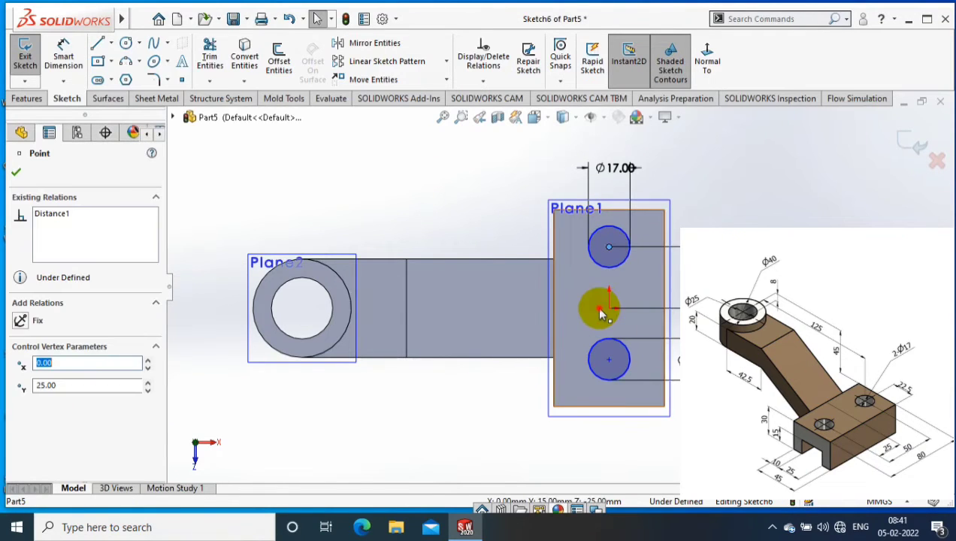
ctrl+click(601, 314)
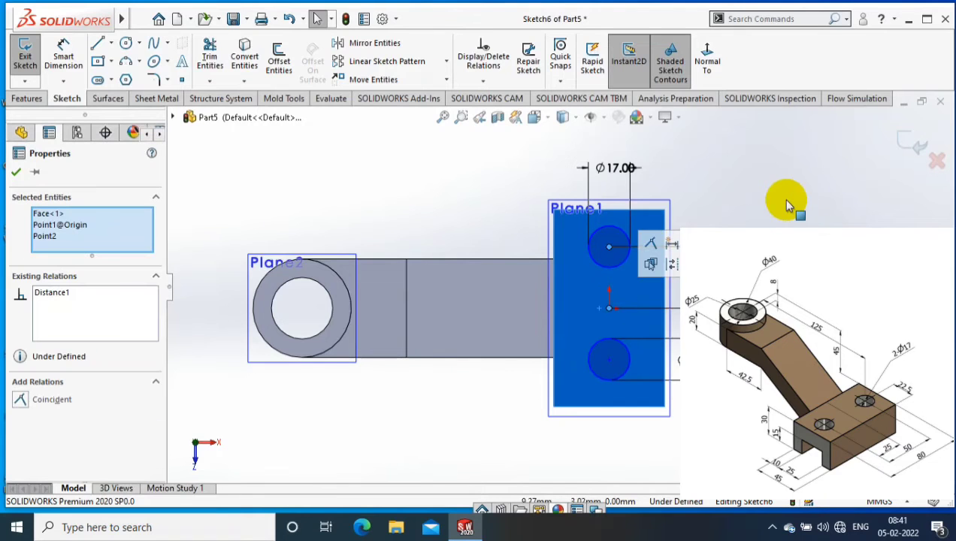
- Add Vertical relations lining up both hole centres with the origin
ctrl+click(601, 314)
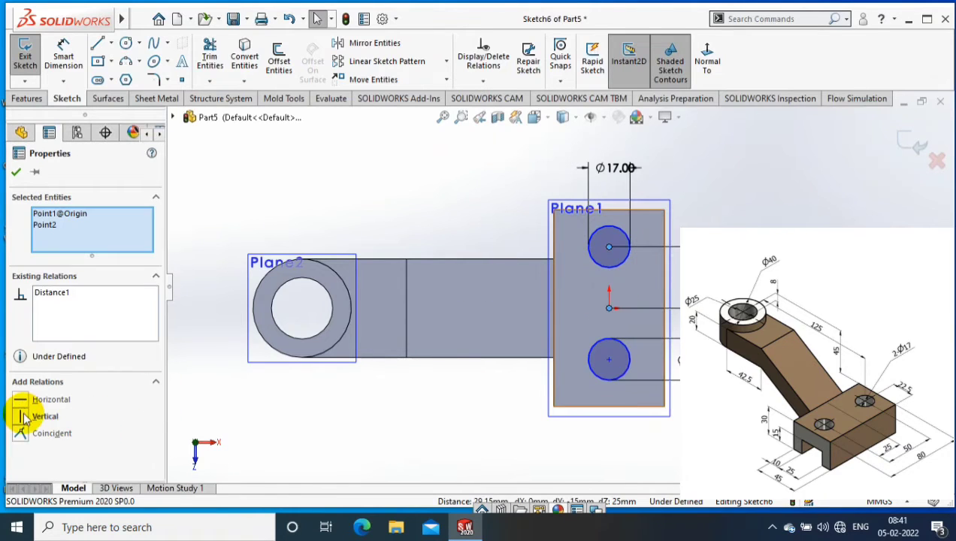
click(21, 416)
key(Escape)
click(608, 358)
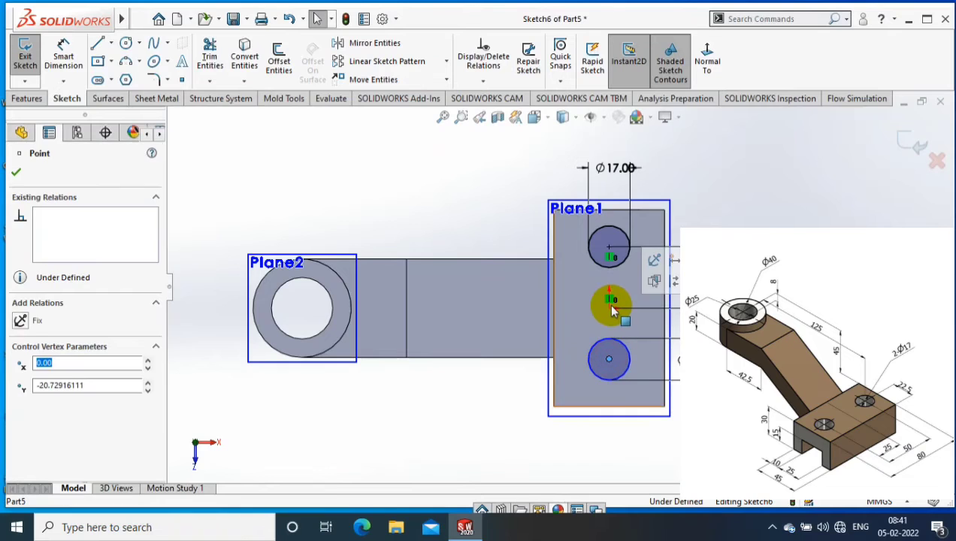
key(Escape)
click(19, 415)
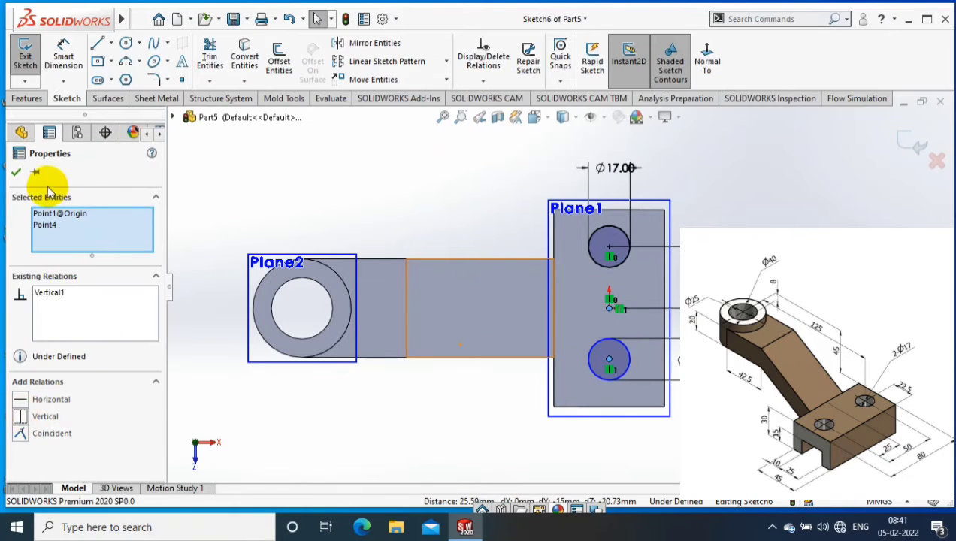
click(21, 187)
click(75, 64)
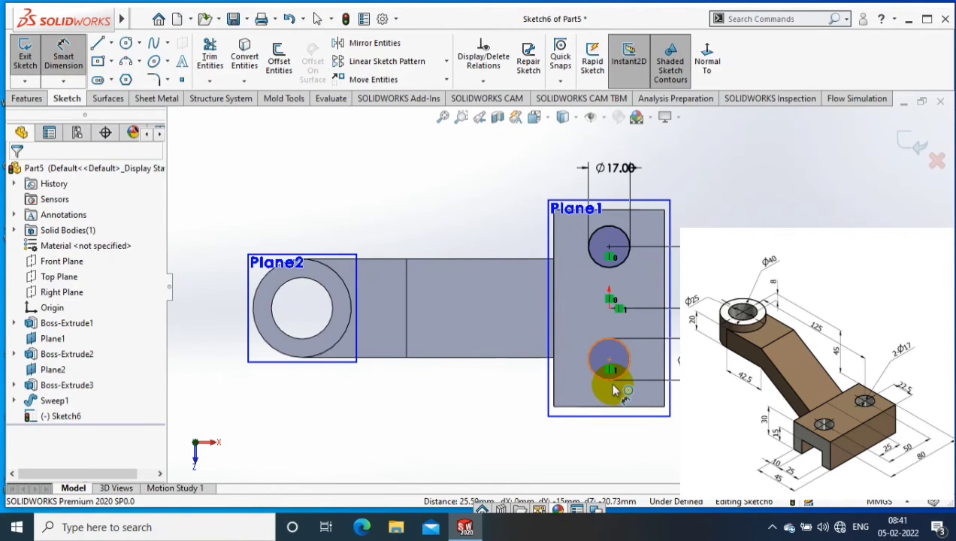
key(Escape)
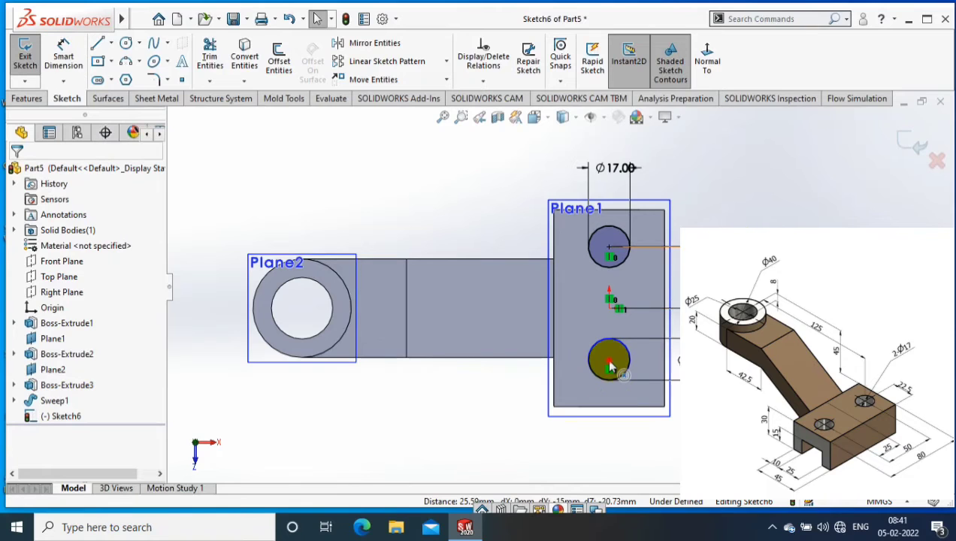
ctrl+click(610, 366)
click(45, 416)
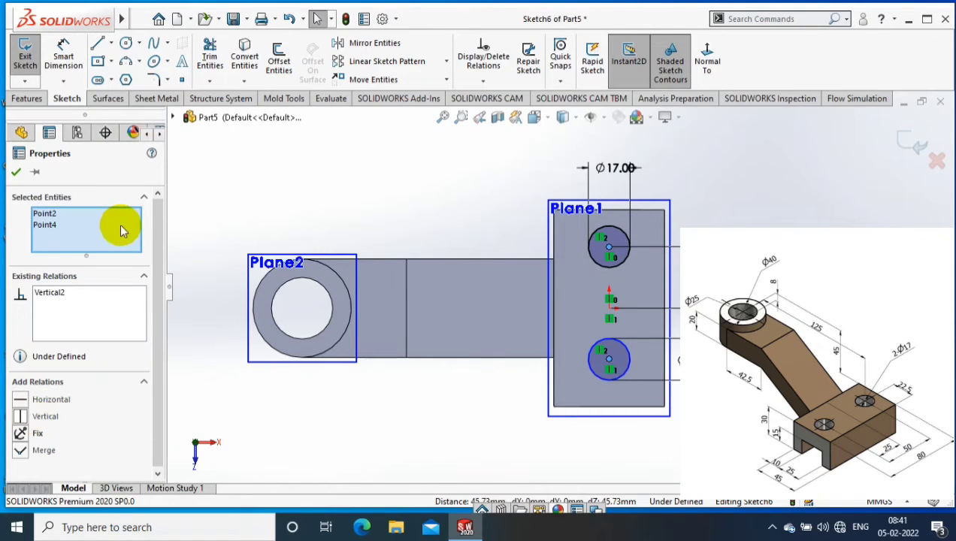
click(19, 172)
- Discard the redundant 22.50 dimension and dimension the lower hole centre 25 mm from the origin
click(64, 54)
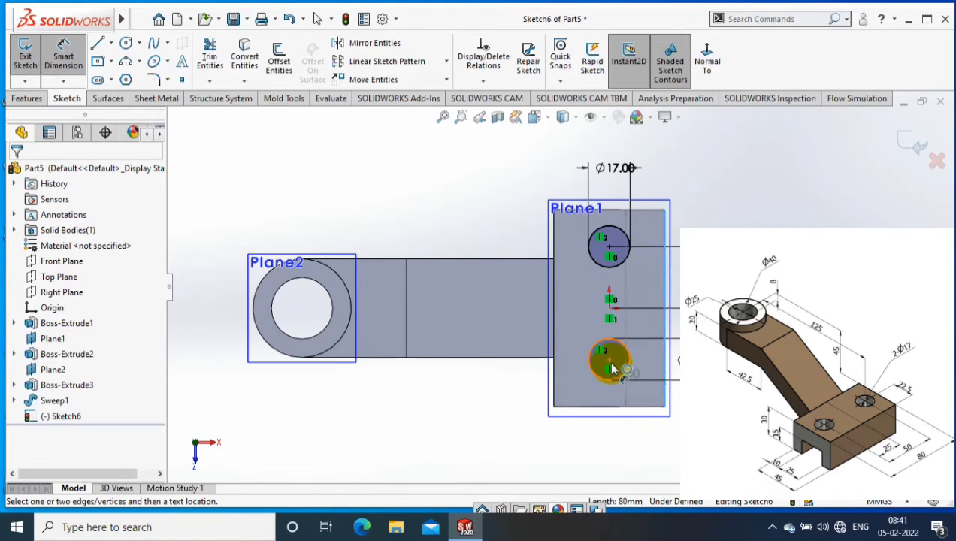
key(Escape)
click(609, 361)
click(635, 440)
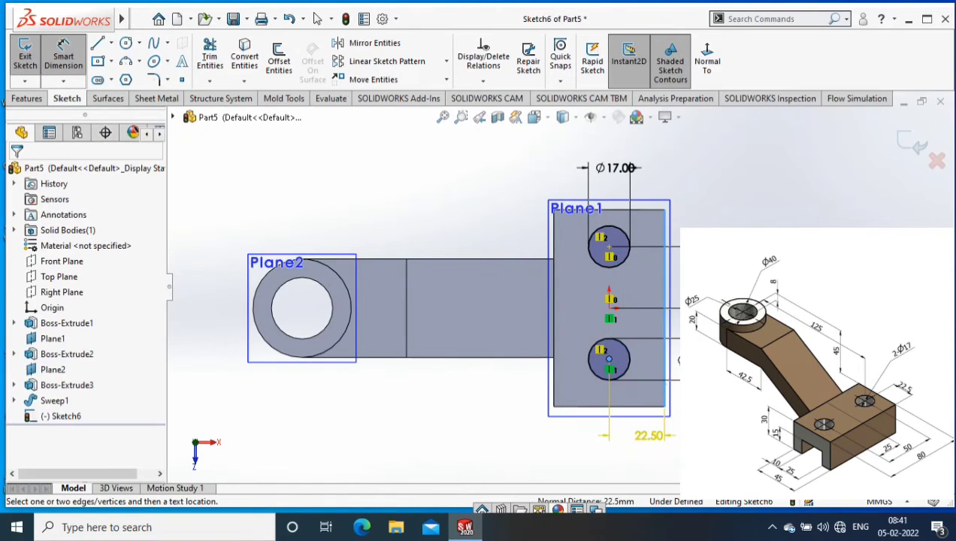
click(647, 440)
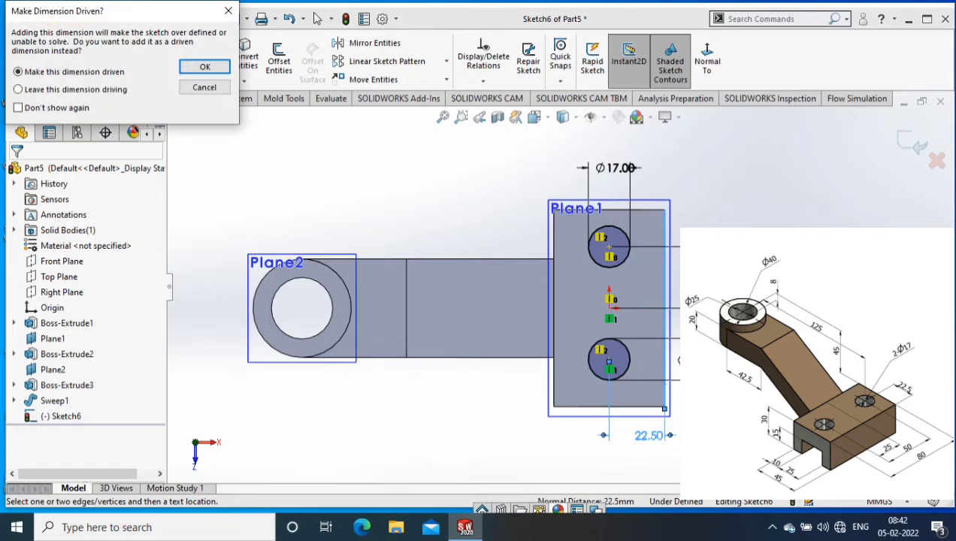
click(204, 86)
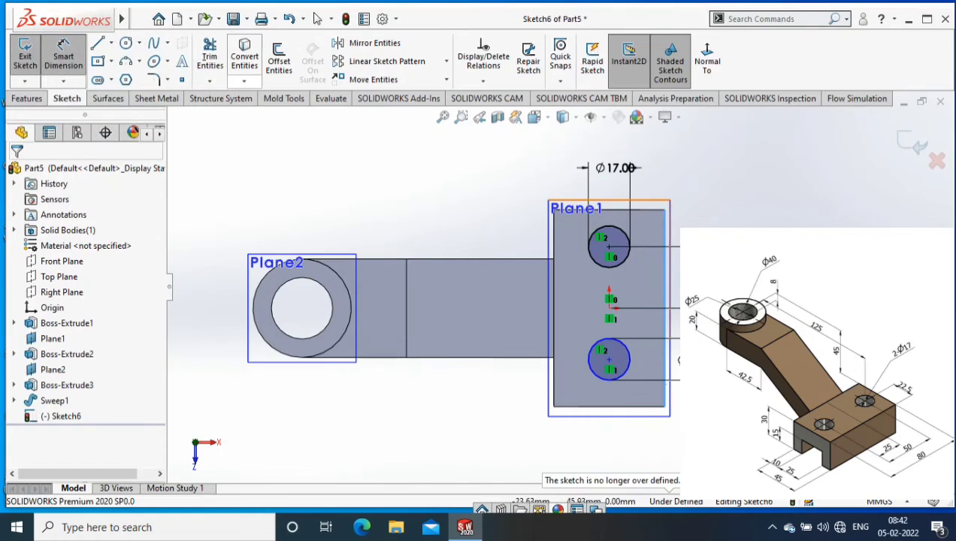
click(612, 352)
click(530, 415)
text(25)
key(Return)
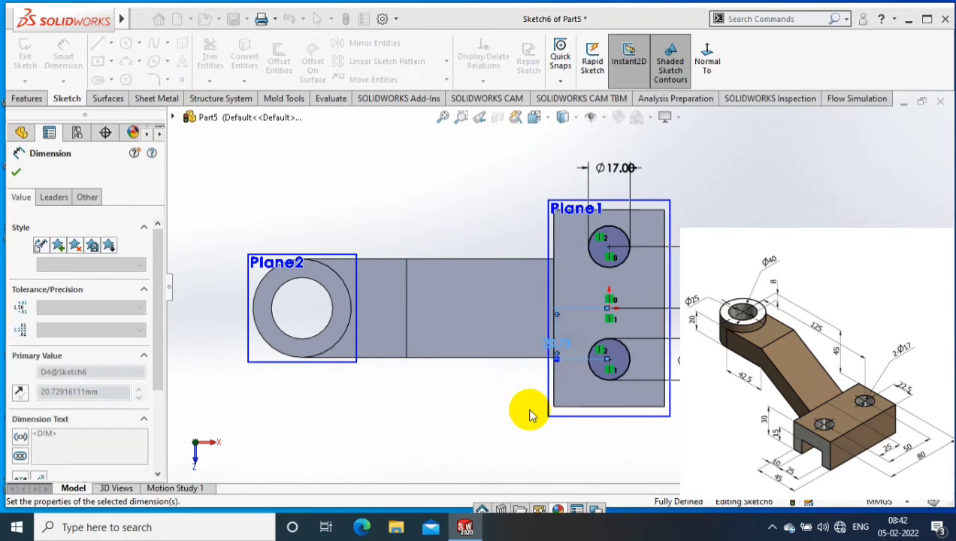
- Extrude-cut the two Ø17 holes Through All in both directions
click(25, 100)
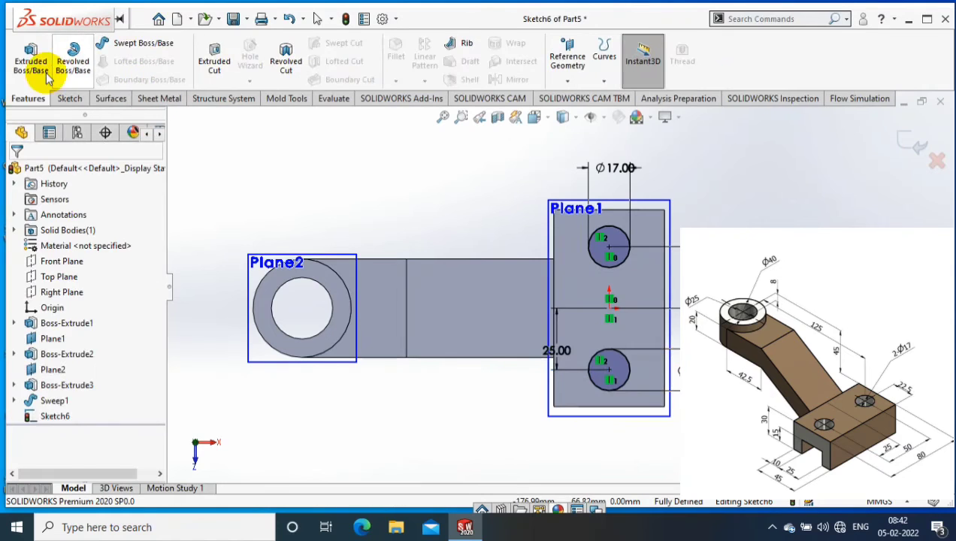
click(213, 56)
click(124, 258)
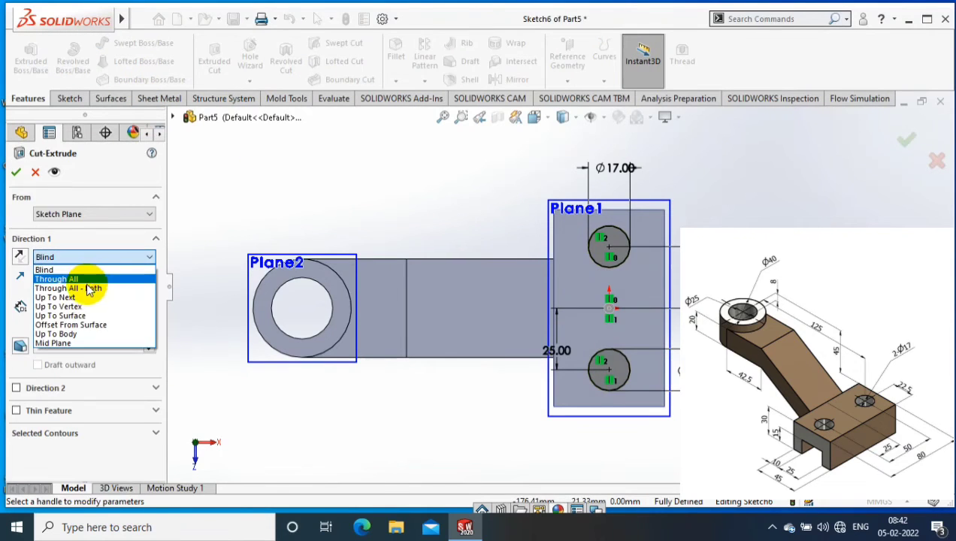
click(67, 290)
click(16, 171)
- Switch to the isometric view and hide the reference planes Plane1 and Plane2
key(ctrl+7)
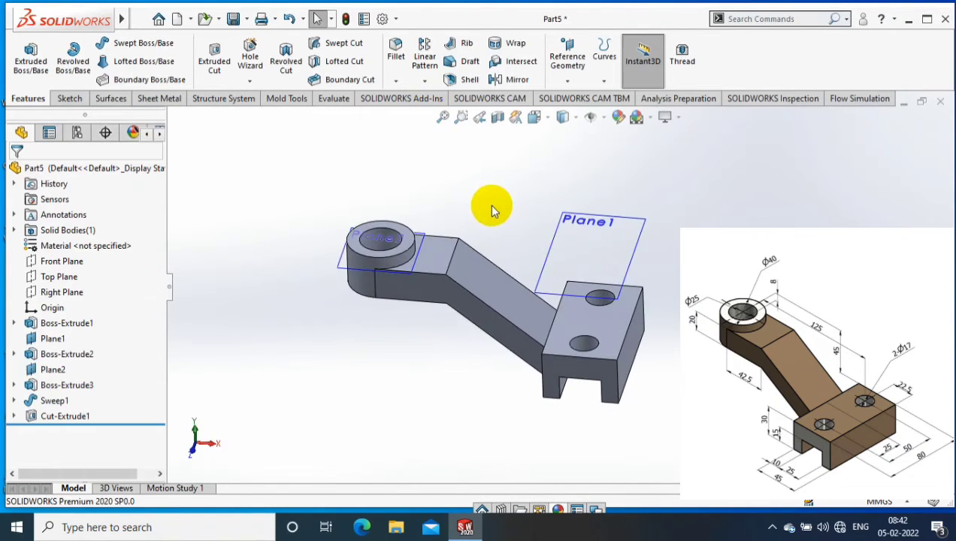
click(616, 219)
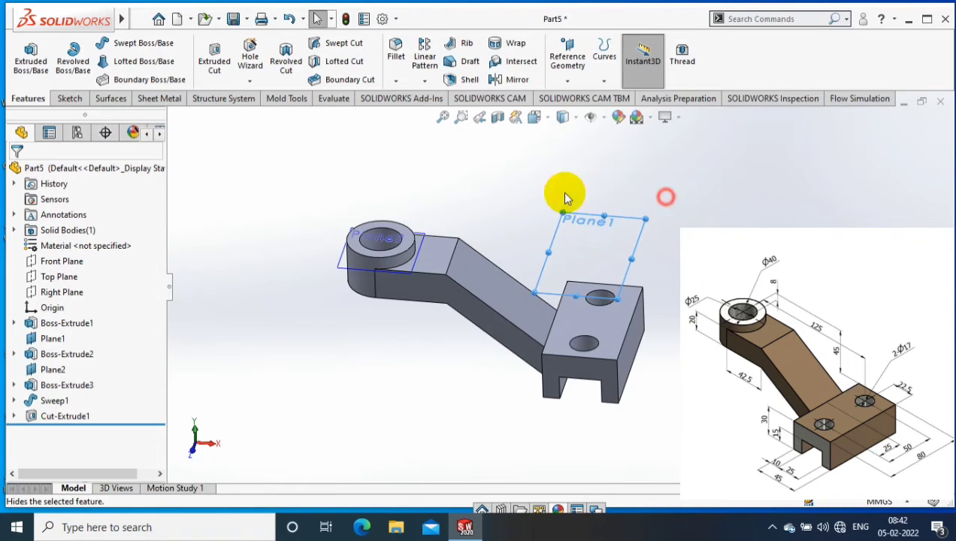
right_click(421, 237)
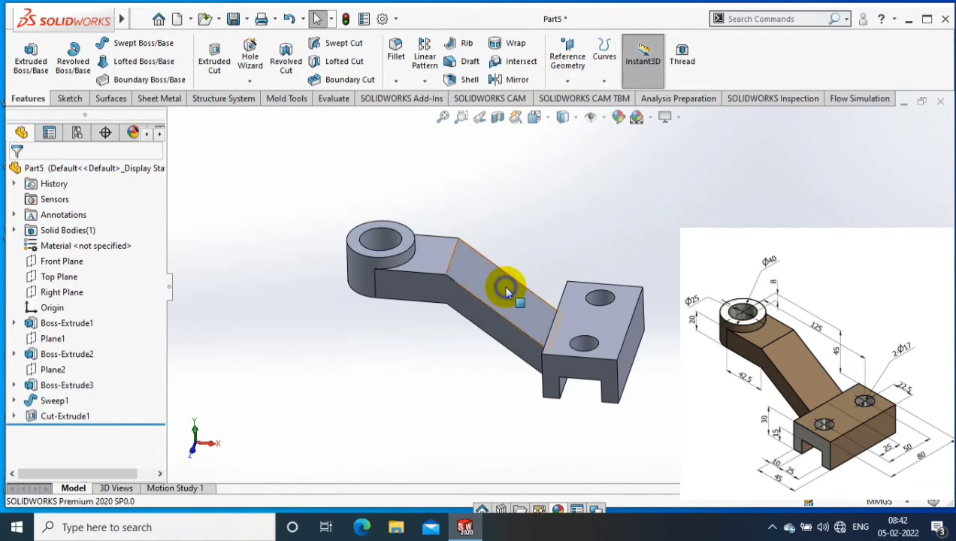
right_click(502, 287)
- Apply an orange appearance to the whole part, Part5
click(620, 136)
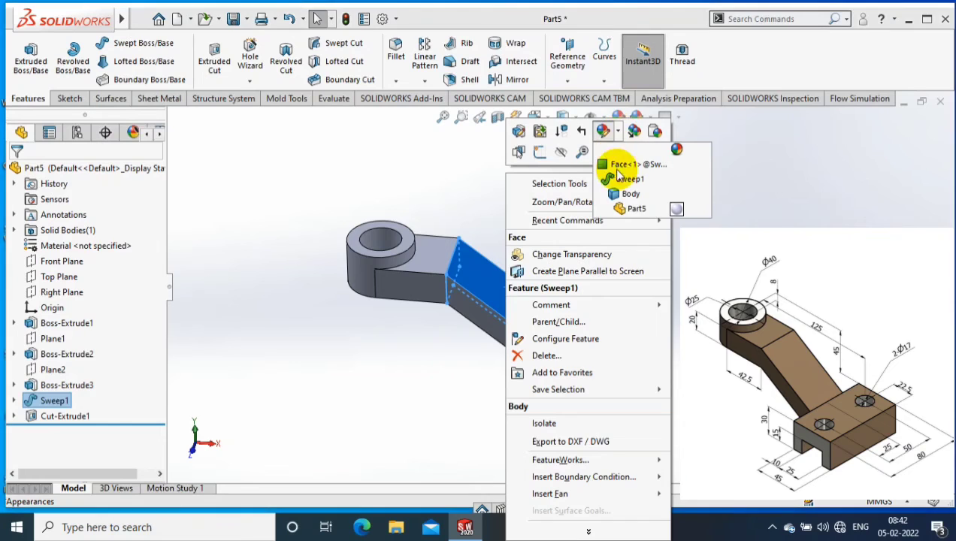
click(614, 203)
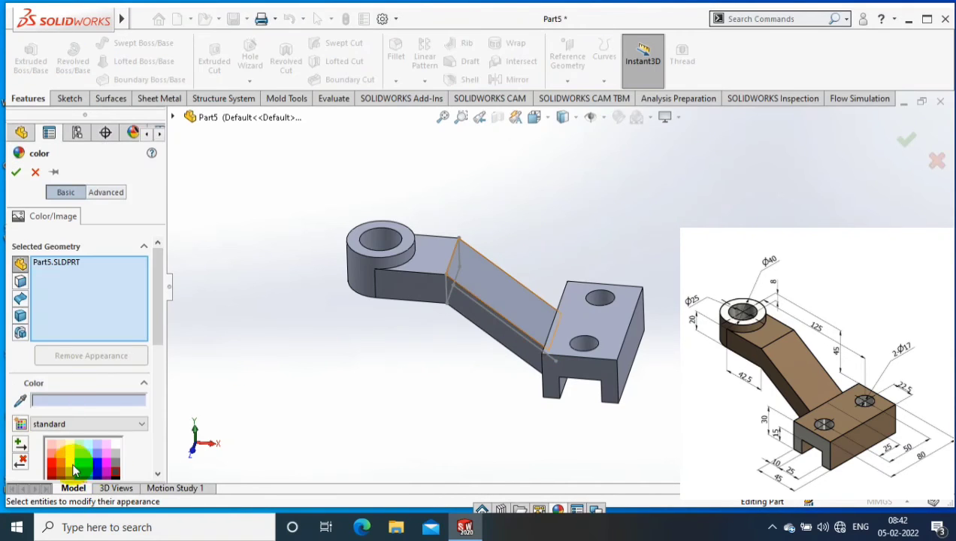
click(58, 466)
click(18, 174)
- Hide the sweep path sketch, Sketch4, and view the bracket from a tilted isometric angle
right_click(513, 279)
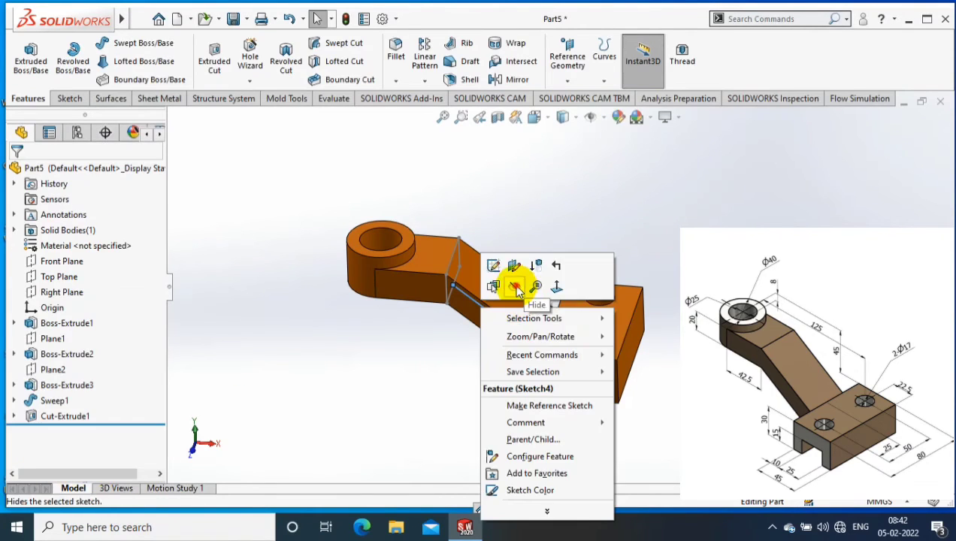
click(526, 248)
key(ctrl+7)
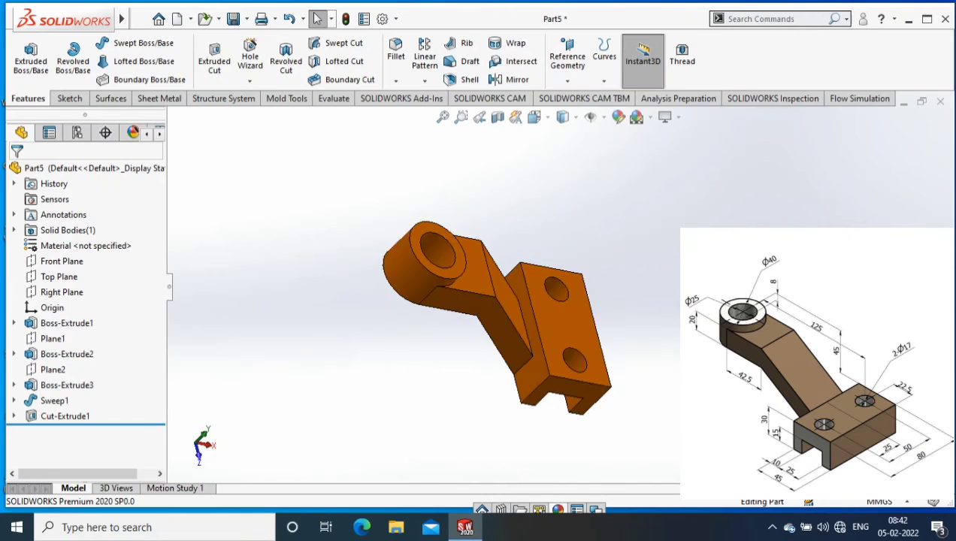
middle_drag(670, 303, 675, 383)
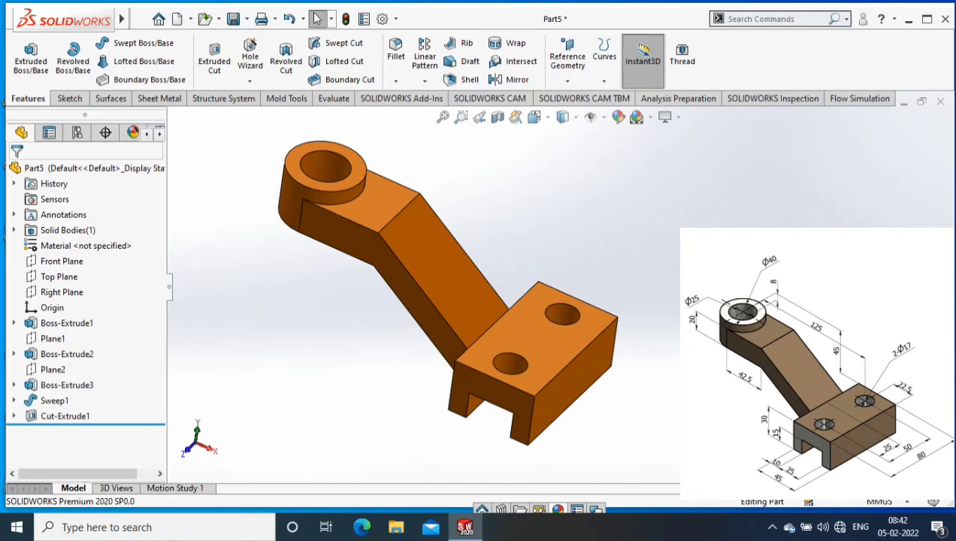